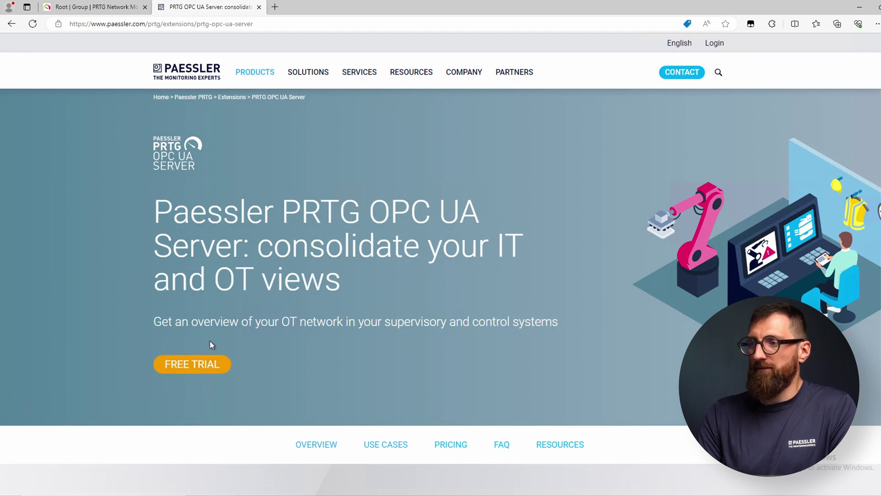
# Switch to the PRTG browser tab showing the Root group device tree
pyautogui.click(99, 10)
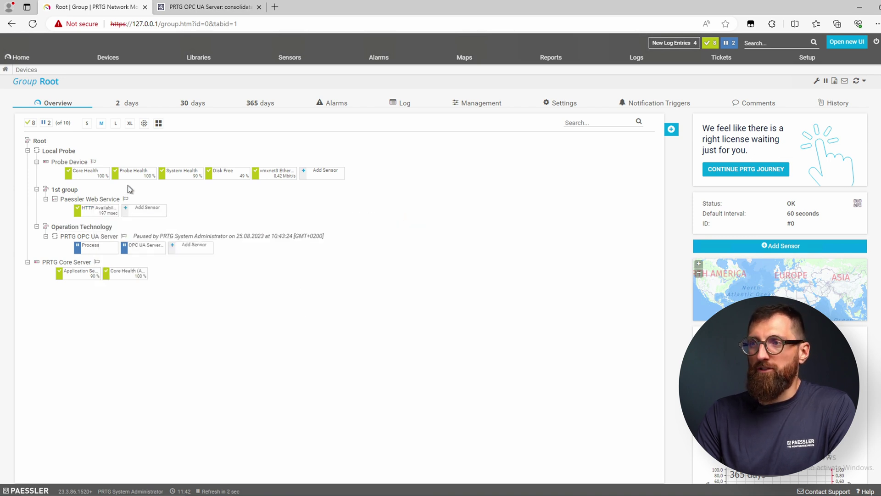
# Check the HTTP Availability sensor's settings and tags, then bring the Notepad++ notes forward
pyautogui.click(101, 209)
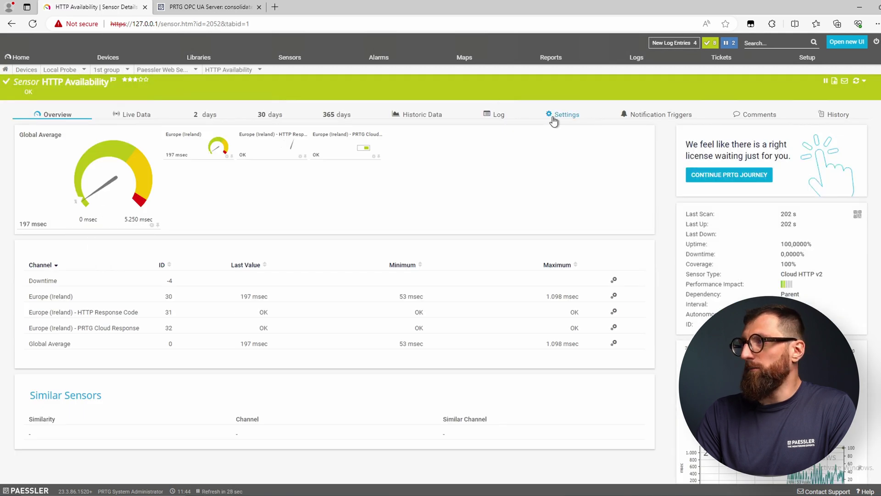
pyautogui.click(564, 119)
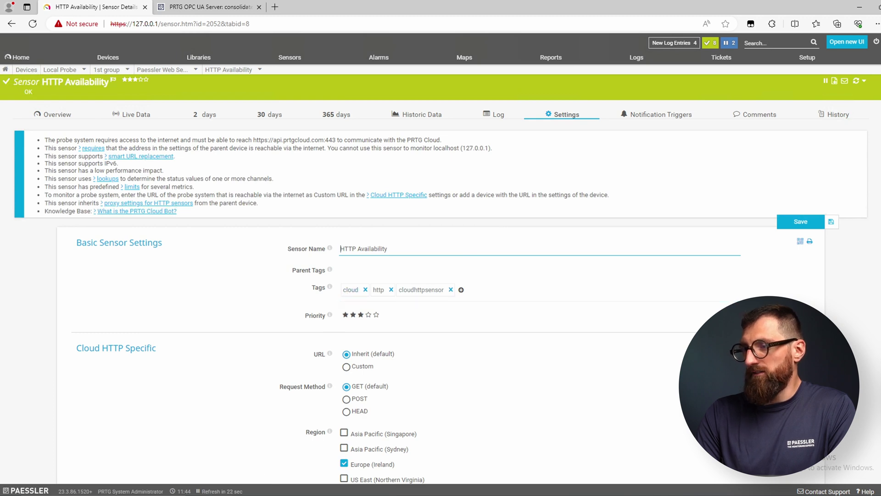
pyautogui.moveTo(267, 495)
pyautogui.click(267, 464)
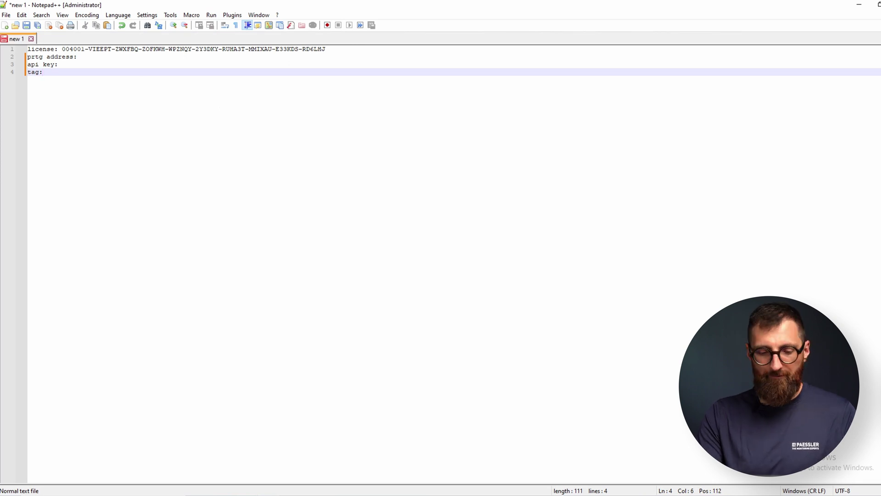
# Enter 'cloud' as the tag in the notes and return to the sensor settings
pyautogui.write('cloud')
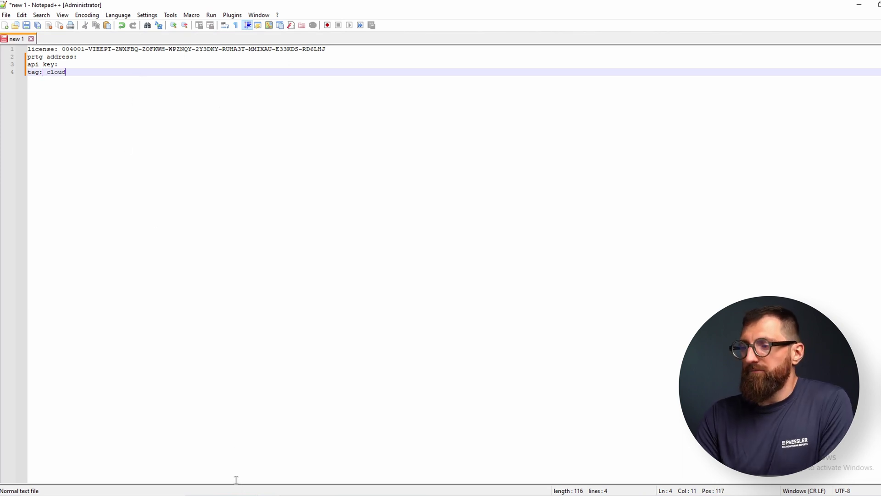
pyautogui.hotkey('alt', 'Tab')
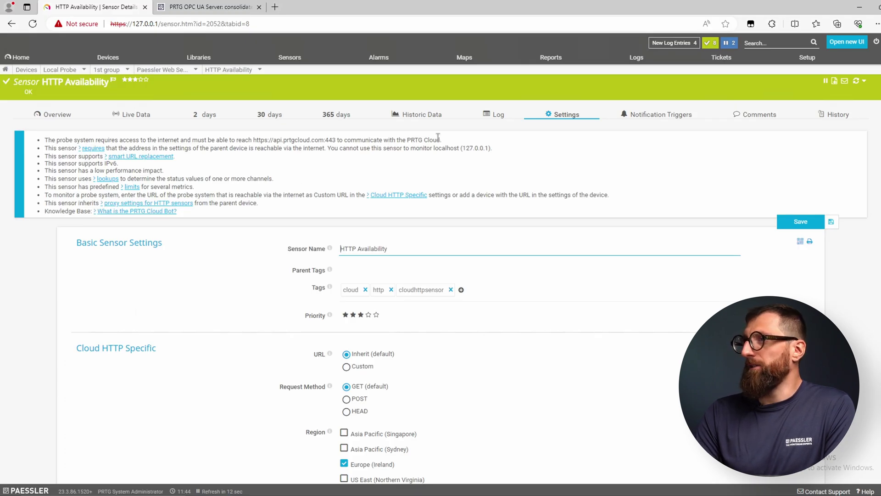
# Go through Devices and Setup to the new UI login page at 127.0.0.1:1616
pyautogui.click(108, 57)
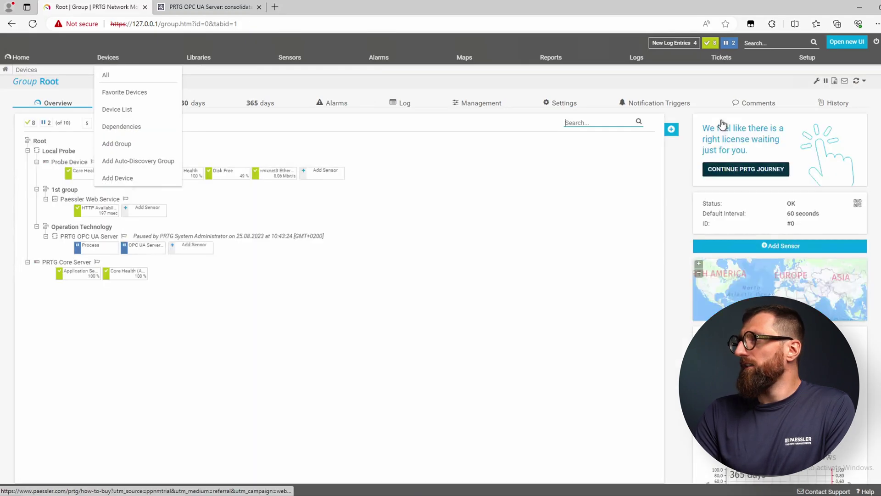
pyautogui.click(804, 59)
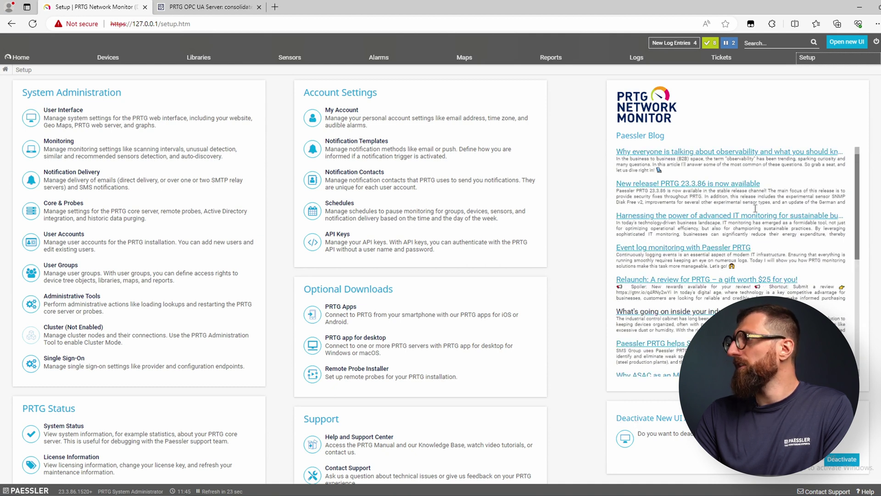
pyautogui.click(842, 42)
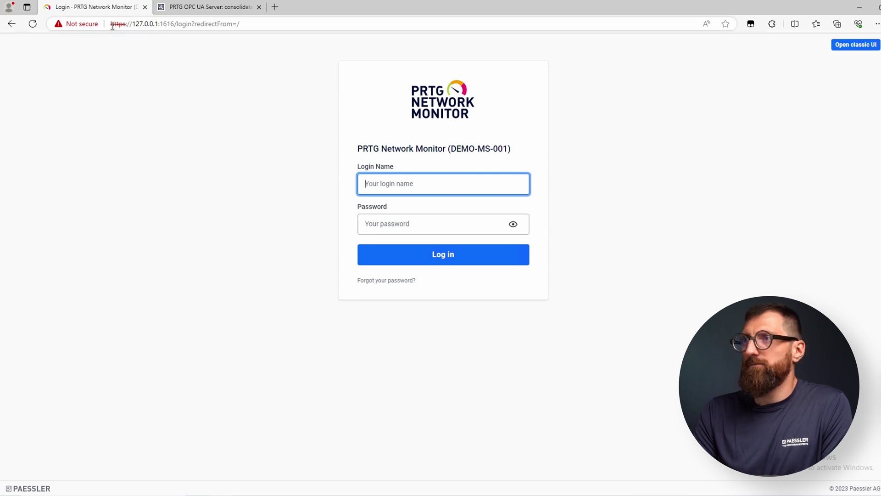
pyautogui.moveTo(112, 26); pyautogui.dragTo(177, 24)
pyautogui.hotkey('ctrl', 'c')
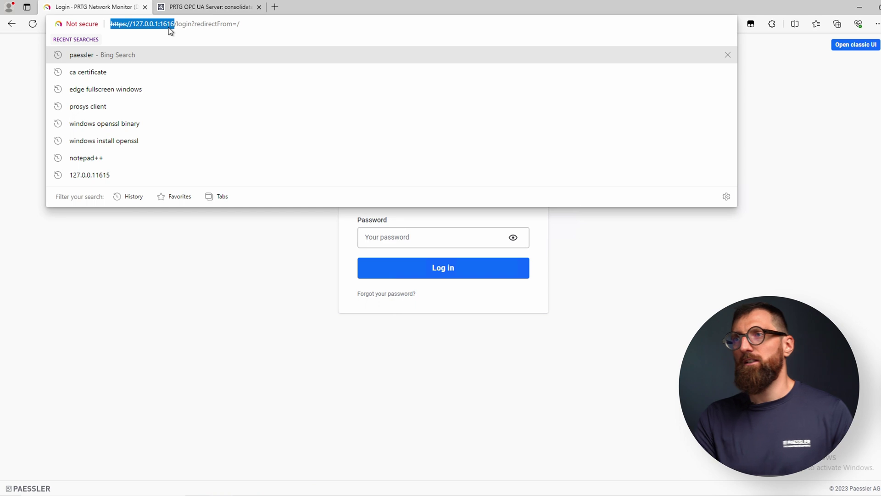
pyautogui.press('super')
pyautogui.press('Escape')
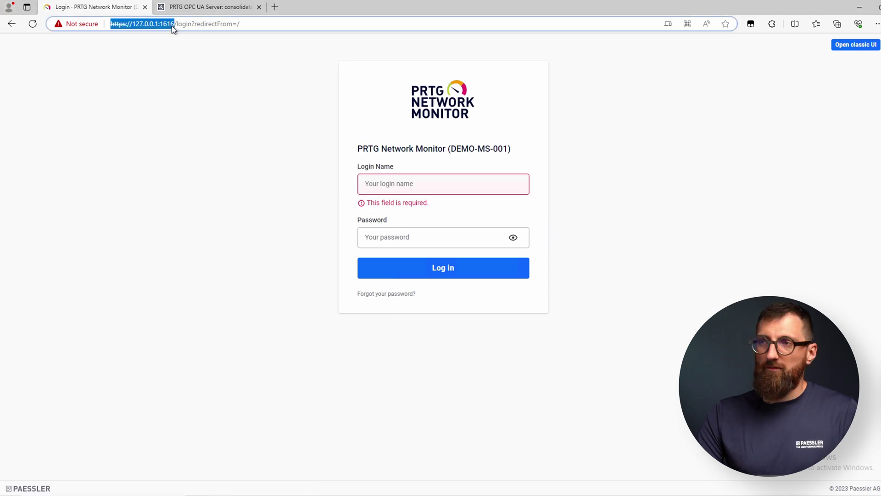
pyautogui.hotkey('alt', 'Tab')
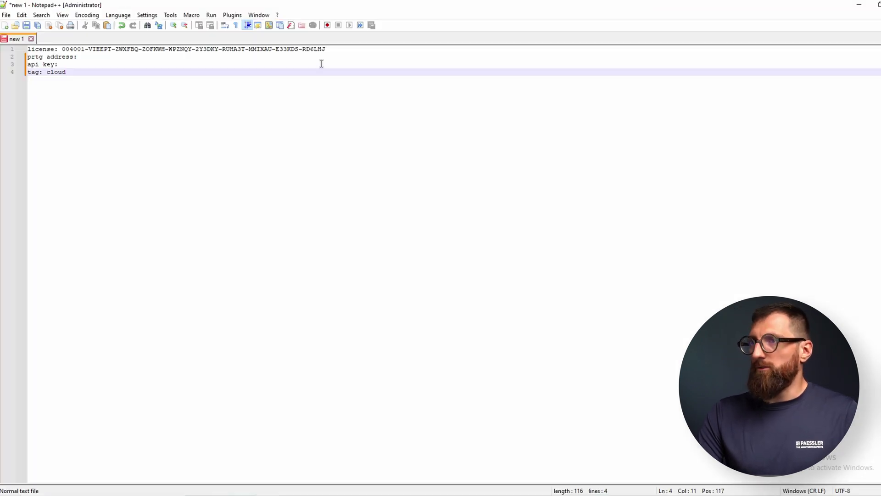
pyautogui.click(276, 57)
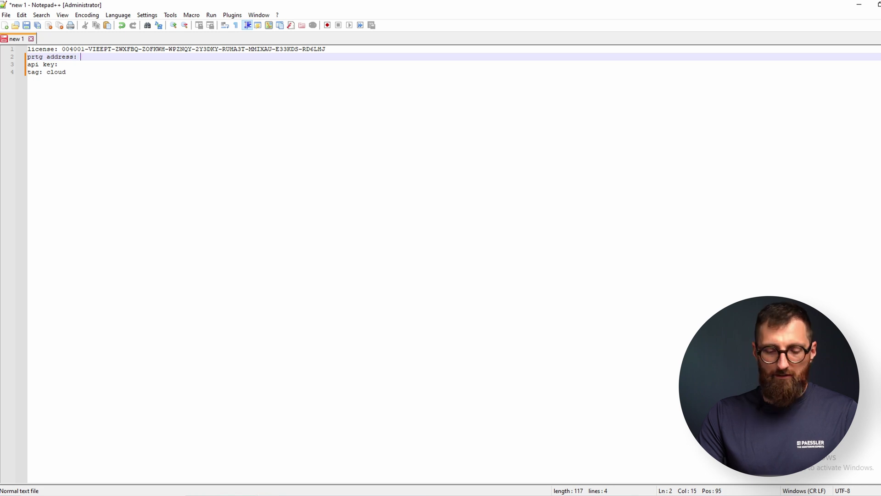
pyautogui.hotkey('ctrl', 'v')
pyautogui.click(266, 136)
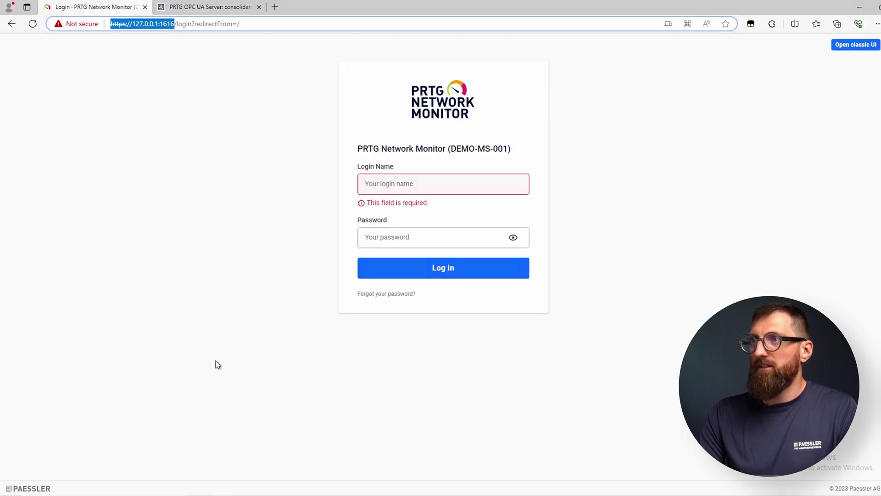
pyautogui.click(216, 365)
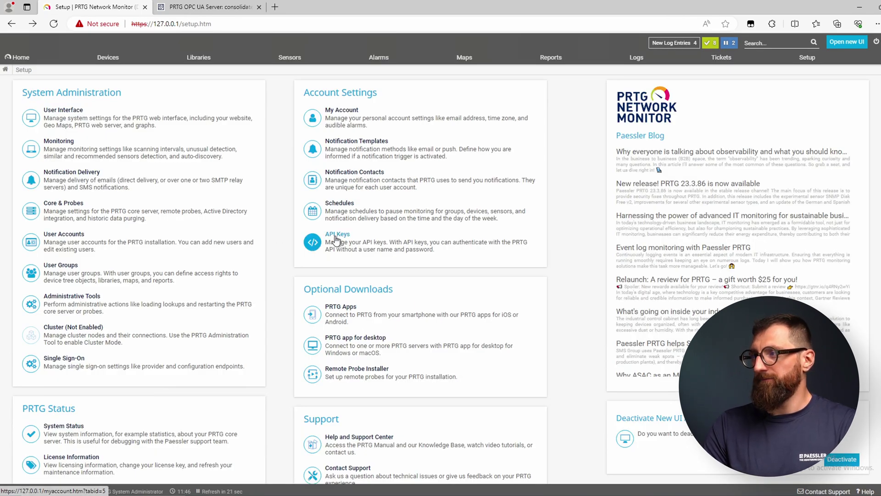
# Create an API key named 'PRTG OPC UA Server', description Tutorial, with Acknowledge access
pyautogui.click(336, 236)
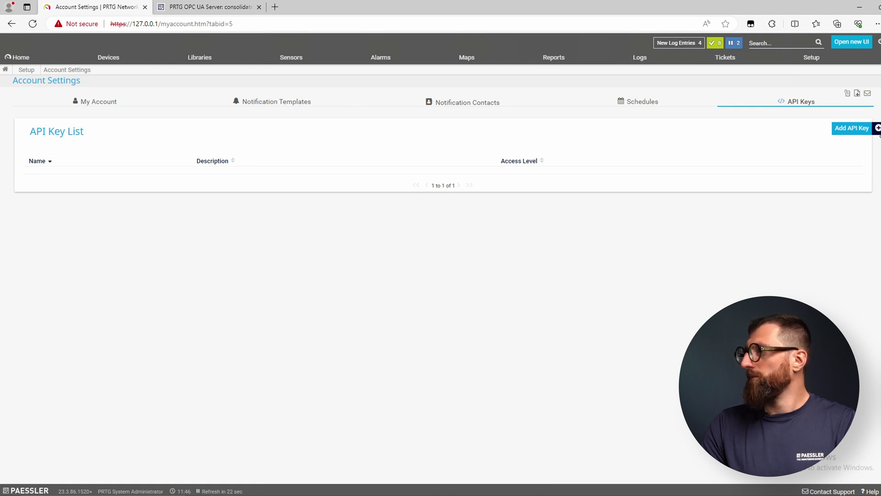
pyautogui.click(859, 129)
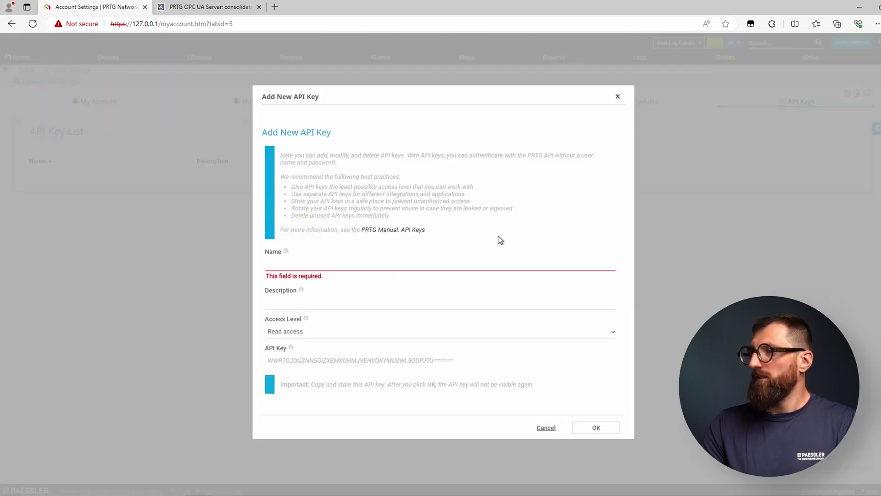
pyautogui.write('PR')
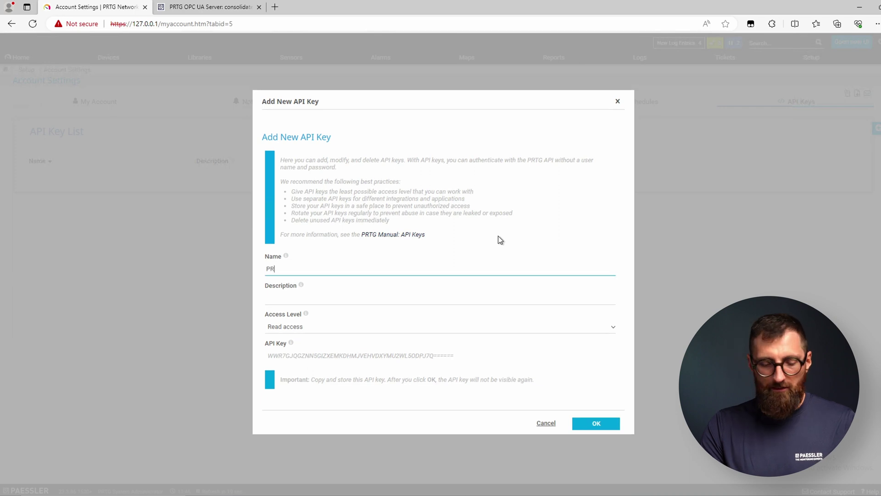
pyautogui.write('TG OPC UA')
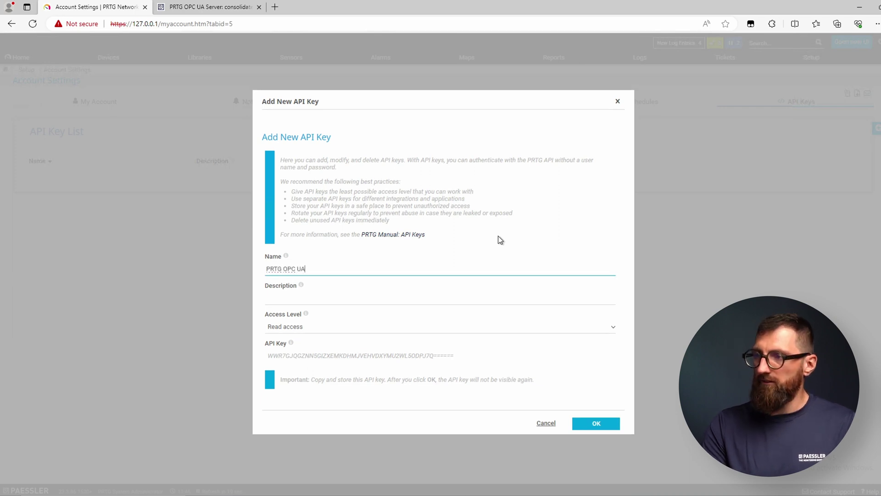
pyautogui.write(' Server')
pyautogui.click(439, 294)
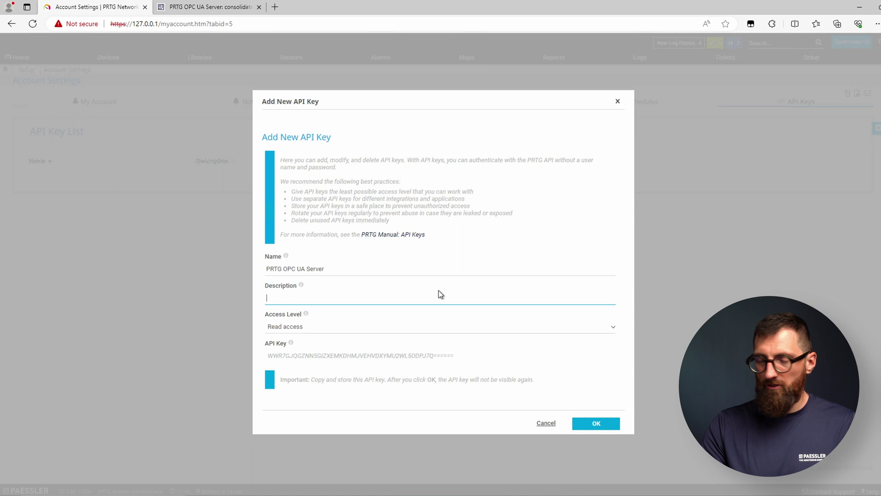
pyautogui.write('Tutorial')
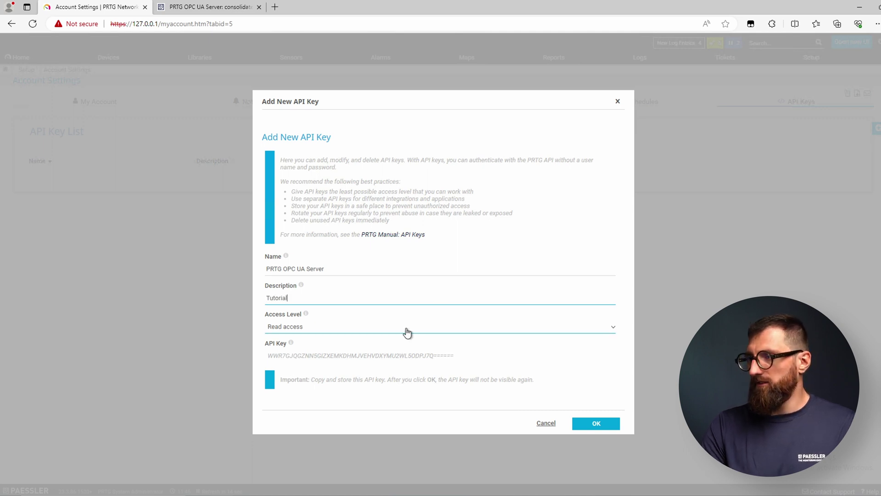
pyautogui.click(407, 330)
pyautogui.click(400, 348)
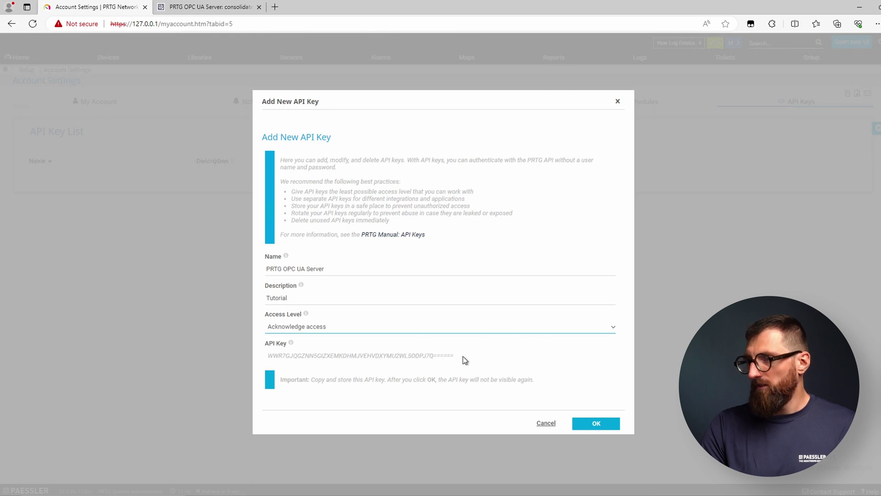
# Copy the generated API key into the notes' api key line and save the key
pyautogui.moveTo(463, 361); pyautogui.dragTo(259, 359)
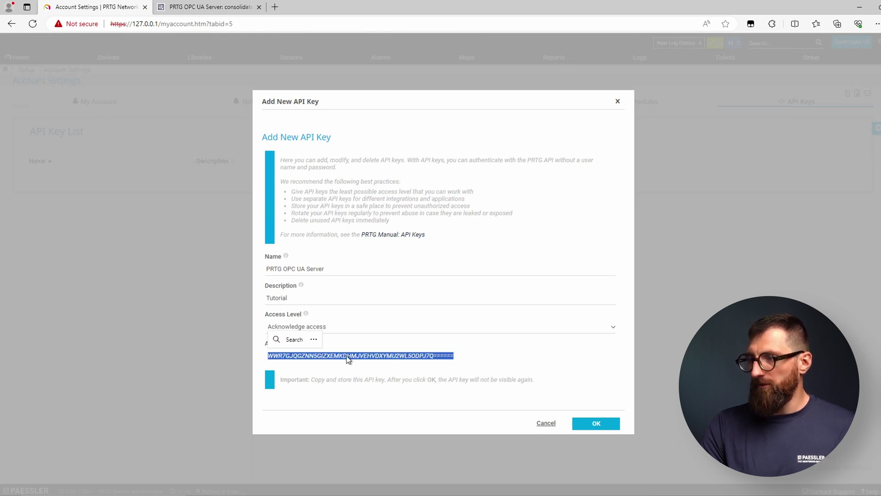
pyautogui.hotkey('ctrl', 'c')
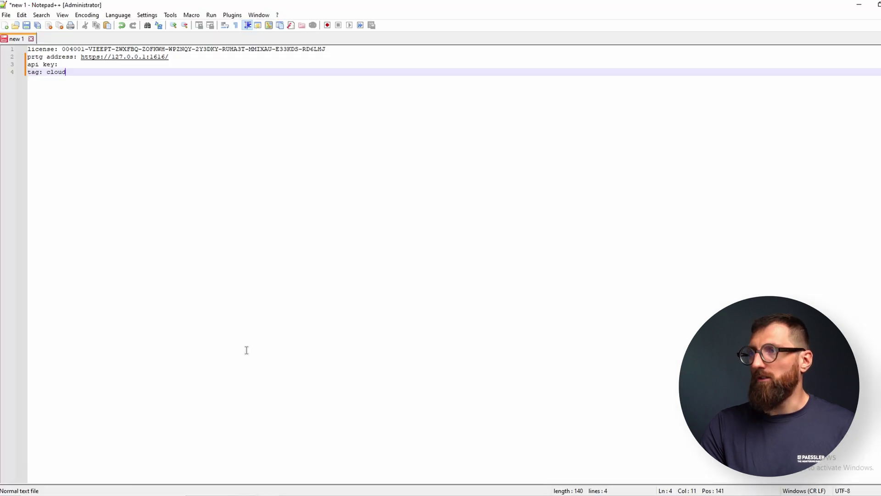
pyautogui.click(299, 491)
pyautogui.click(214, 65)
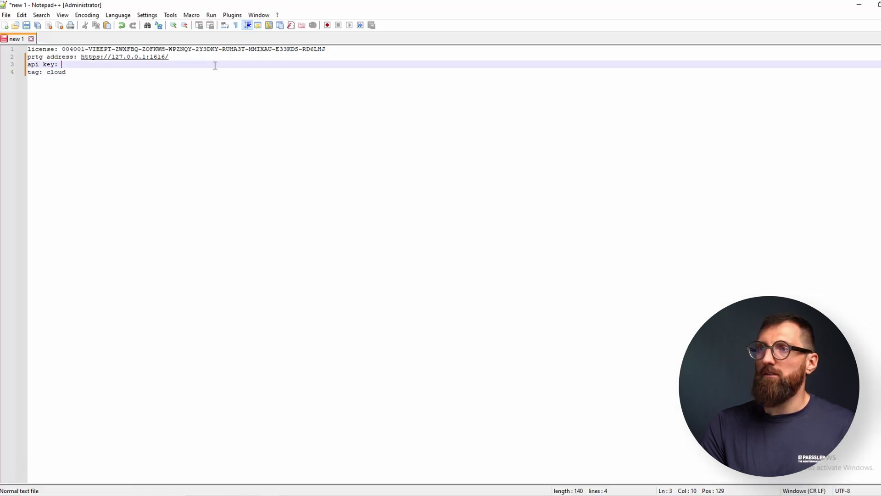
pyautogui.hotkey('ctrl', 'v')
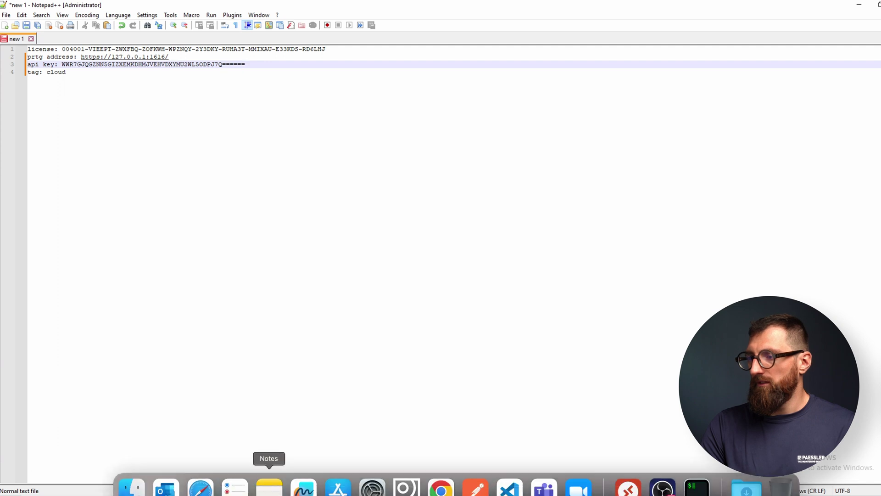
pyautogui.click(233, 486)
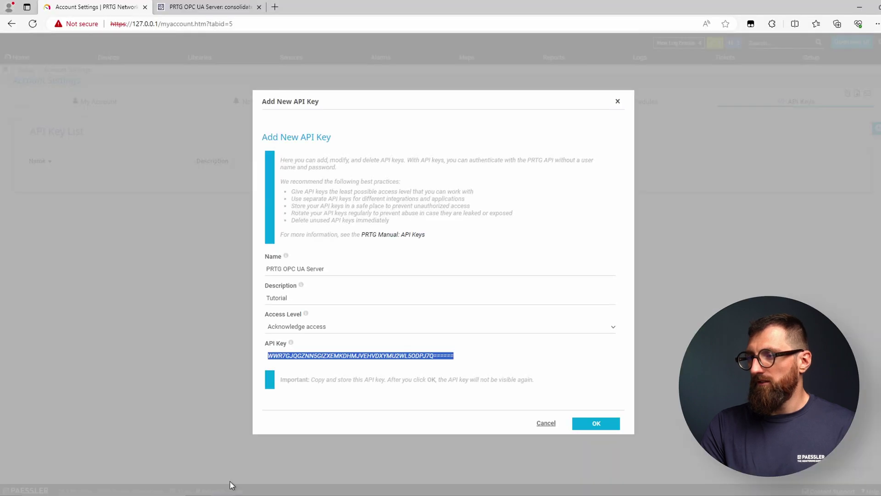
pyautogui.click(302, 403)
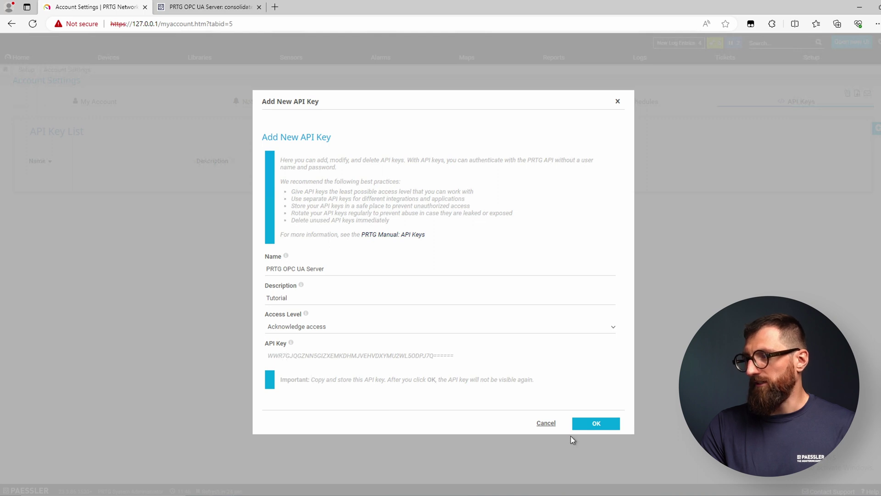
pyautogui.click(595, 427)
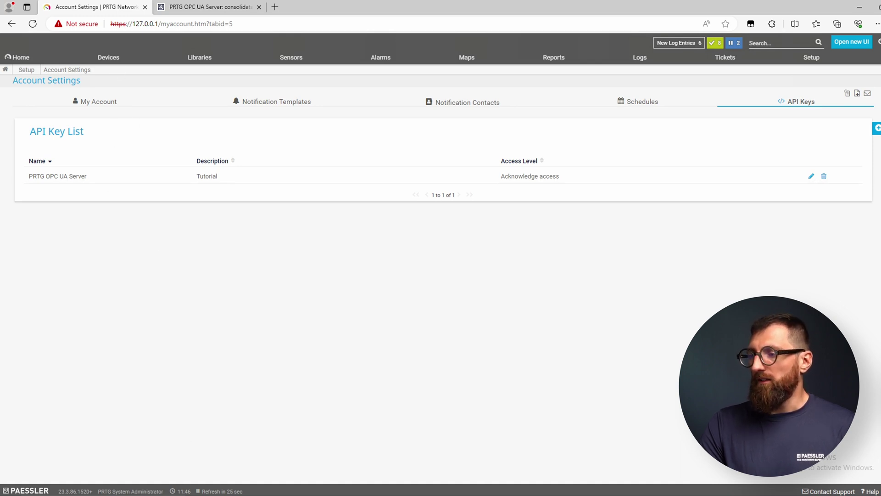
# Run the setup exe from the Downloads setup bundle, accept the terms, and approve UAC
pyautogui.click(238, 491)
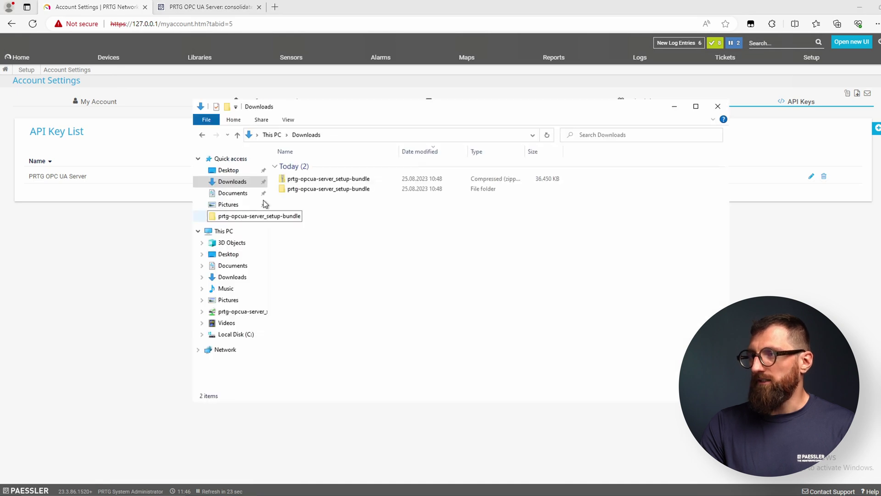
pyautogui.doubleClick(299, 189)
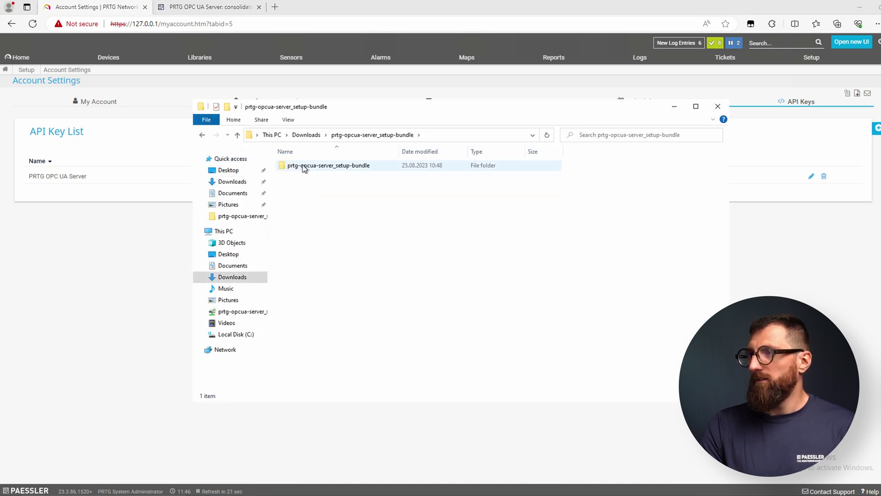
pyautogui.doubleClick(303, 167)
pyautogui.doubleClick(307, 175)
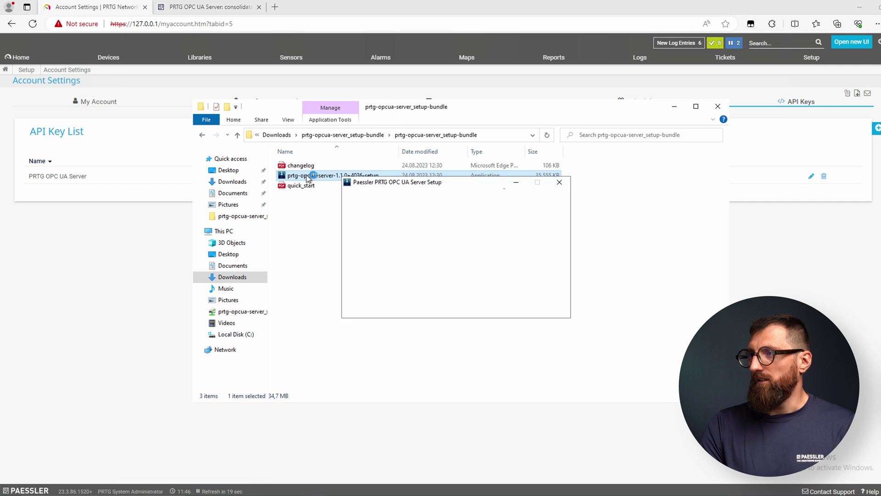
pyautogui.click(470, 296)
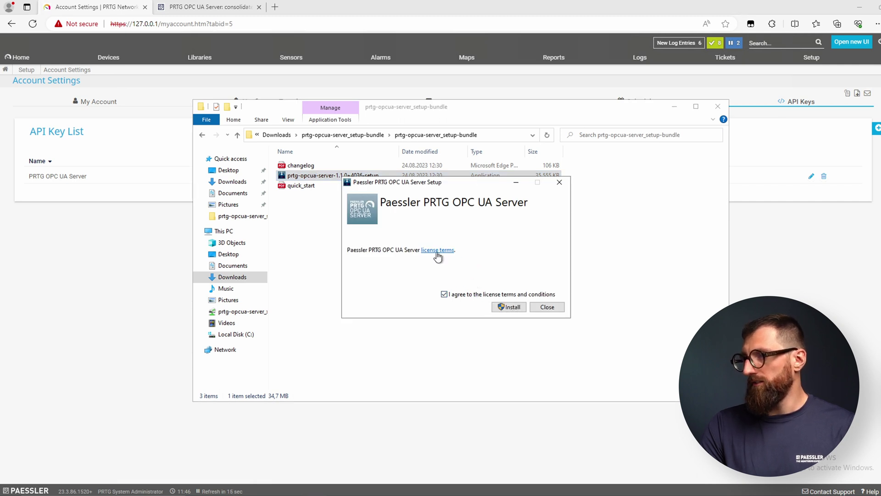
pyautogui.click(515, 309)
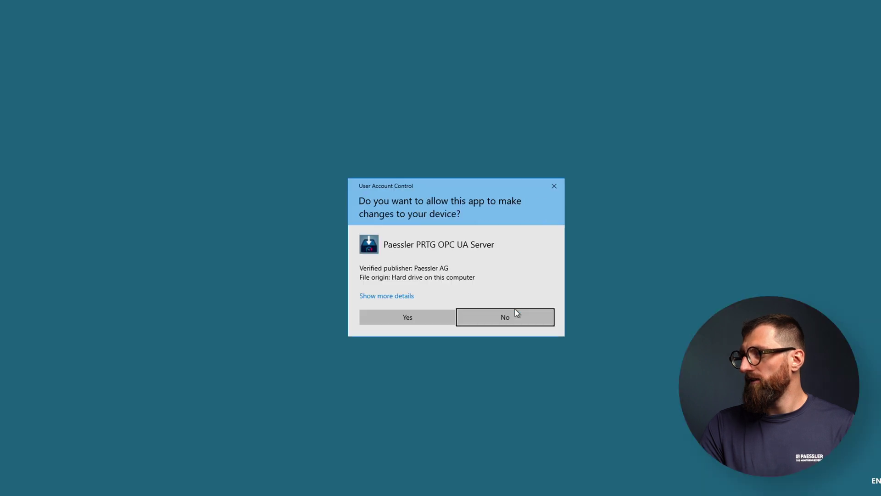
pyautogui.click(432, 319)
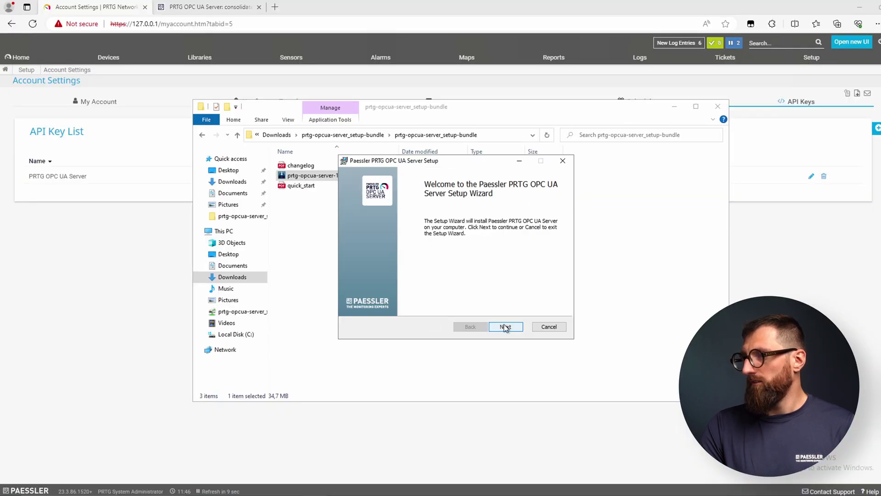
# Paste the licence key from the notes and continue past Custom Setup
pyautogui.click(505, 327)
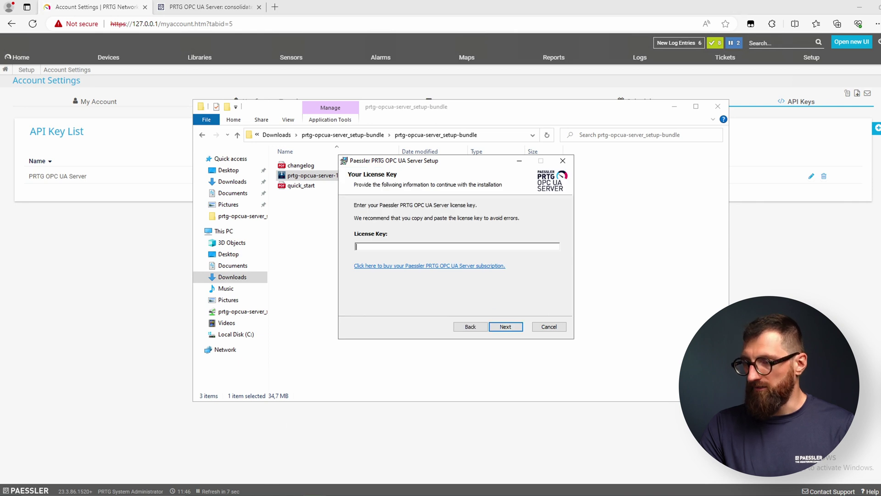
pyautogui.hotkey('alt', 'Tab')
pyautogui.moveTo(328, 49); pyautogui.dragTo(62, 49)
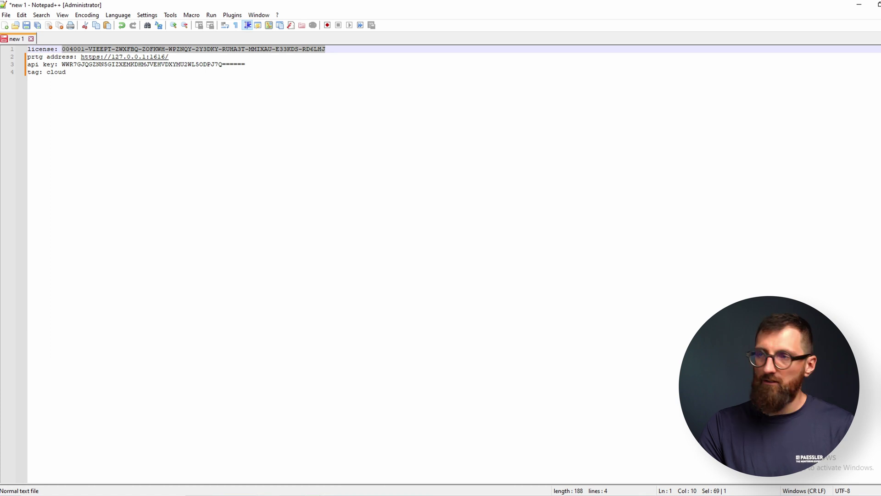
pyautogui.hotkey('alt', 'Tab')
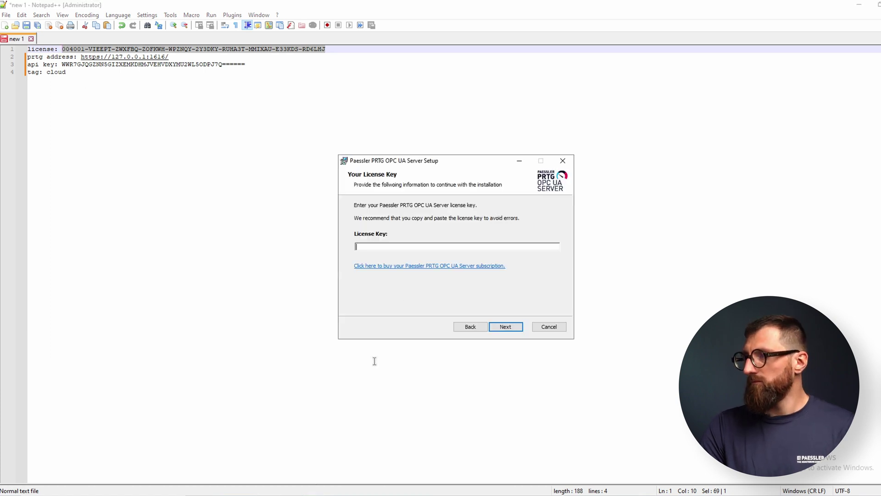
pyautogui.hotkey('ctrl', 'v')
pyautogui.click(514, 330)
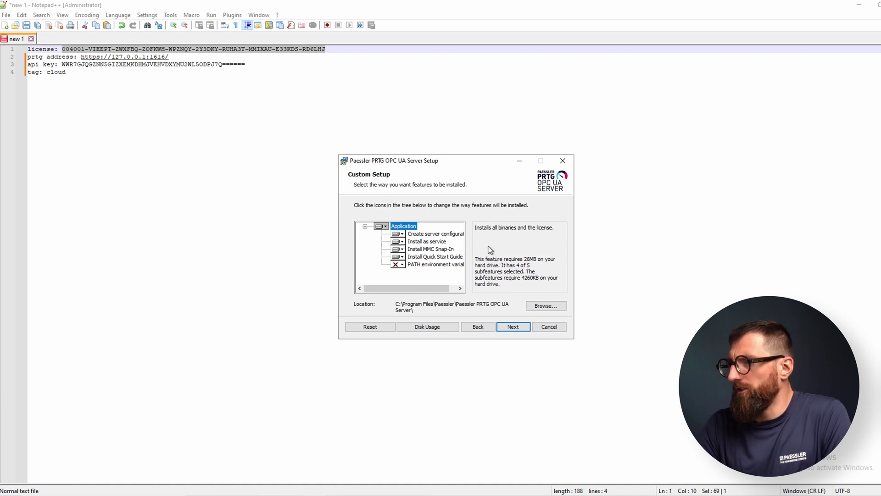
pyautogui.click(448, 235)
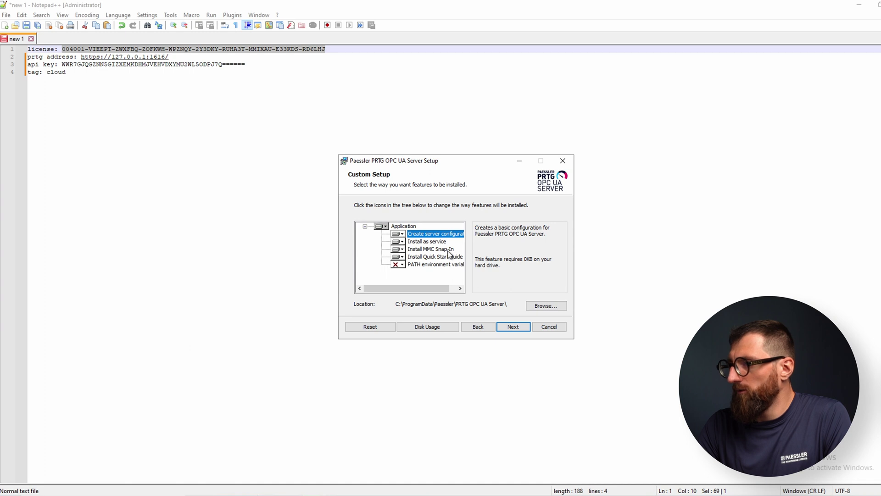
pyautogui.click(518, 326)
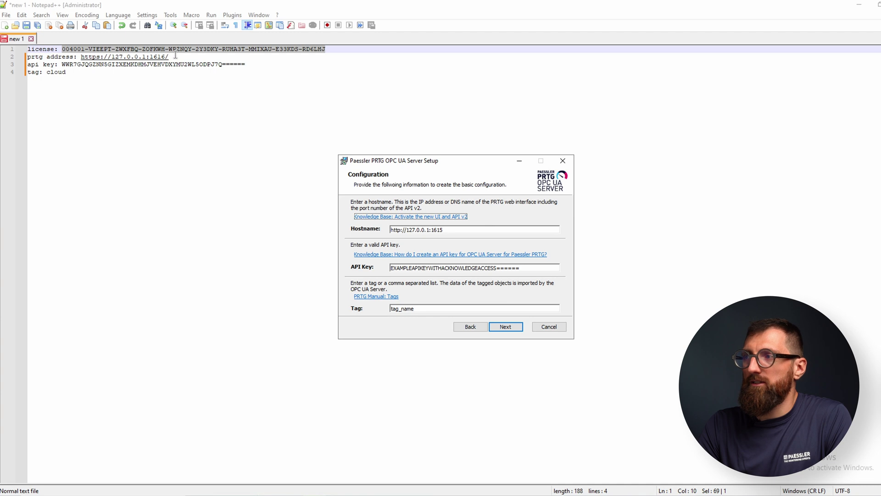
pyautogui.moveTo(170, 56); pyautogui.dragTo(81, 57)
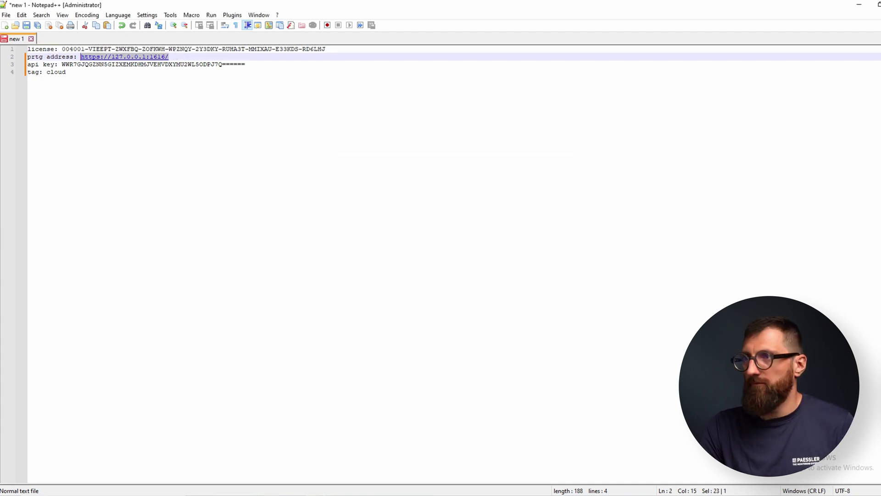
pyautogui.click(221, 443)
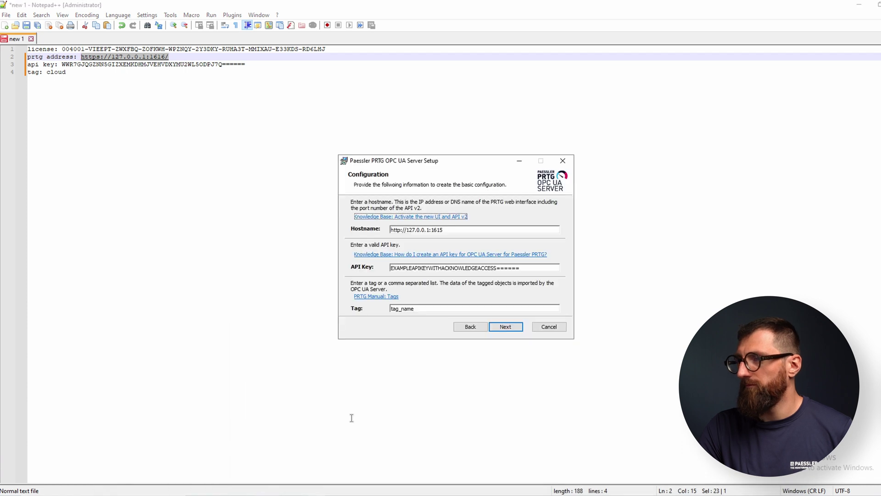
pyautogui.moveTo(455, 229); pyautogui.dragTo(376, 224)
pyautogui.hotkey('ctrl', 'v')
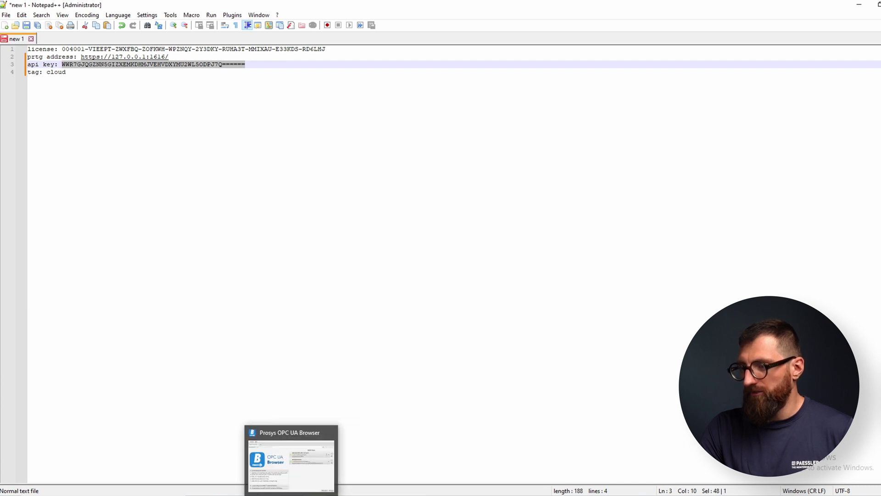
pyautogui.click(315, 454)
pyautogui.moveTo(524, 268); pyautogui.dragTo(384, 267)
pyautogui.hotkey('ctrl', 'v')
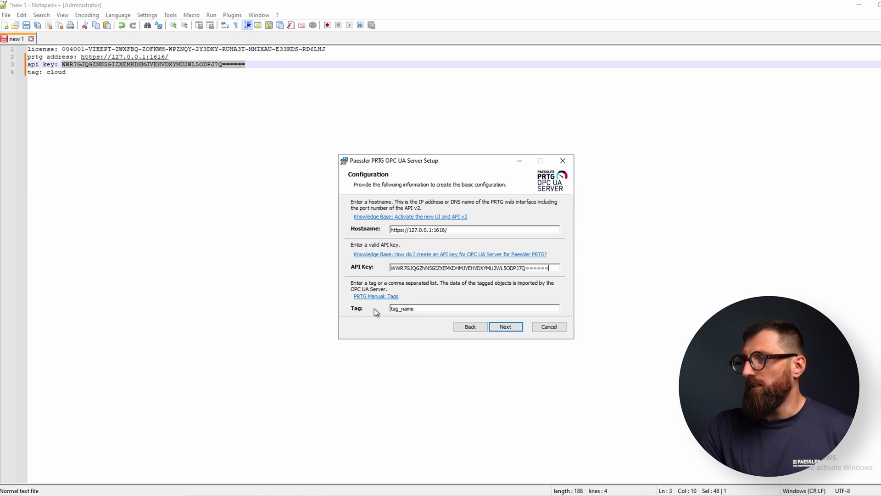
# Set the tag to cloud, install, and finish the wizard
pyautogui.doubleClick(407, 309)
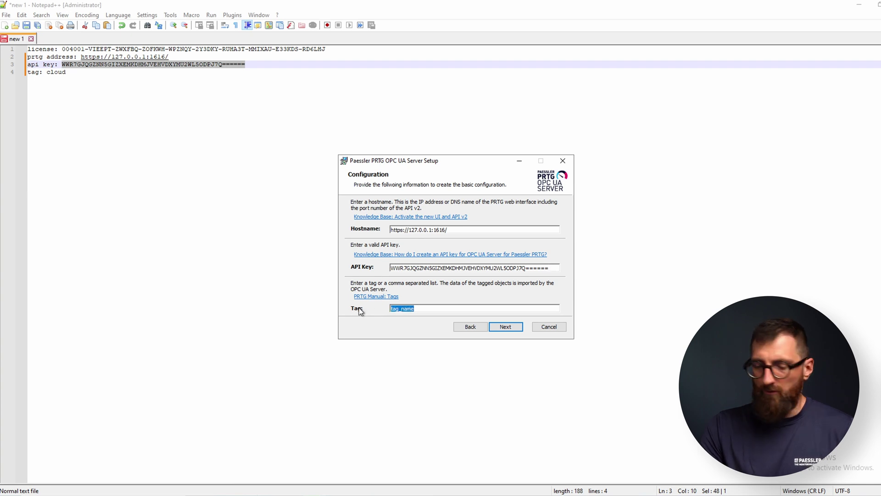
pyautogui.write('cloud')
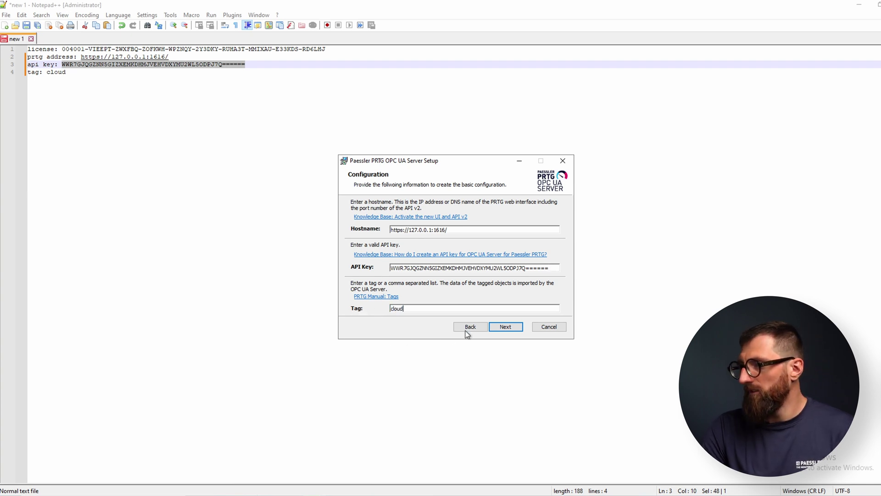
pyautogui.click(505, 326)
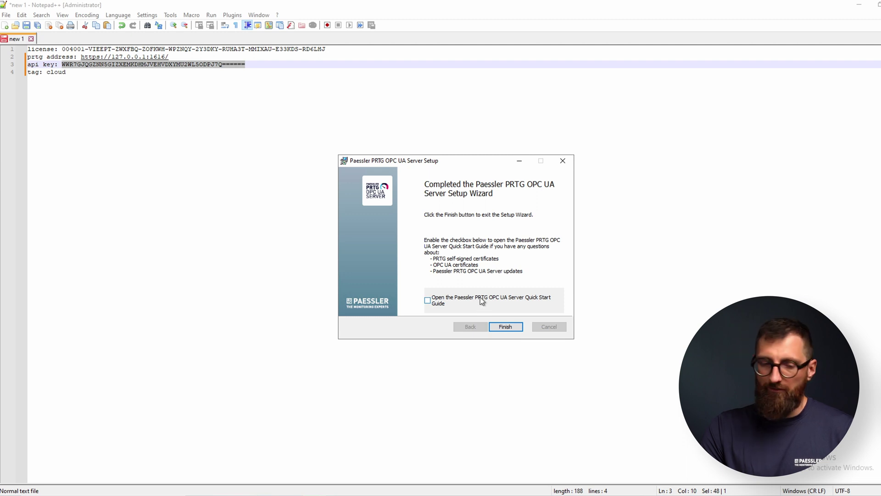
pyautogui.click(505, 326)
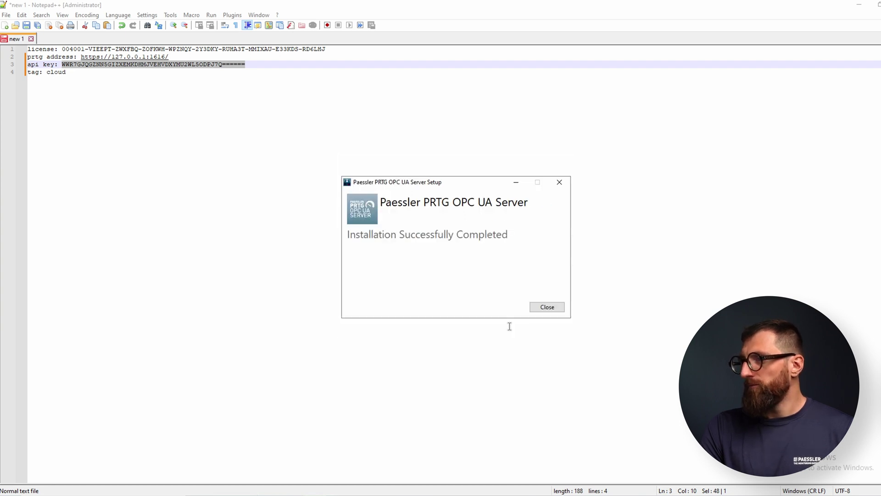
pyautogui.click(543, 303)
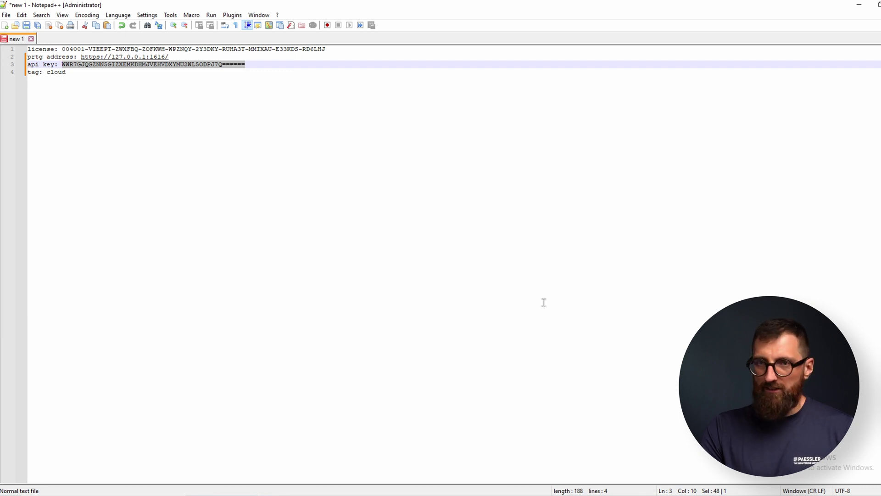
# Launch Services and select PRTG OPC UA Server, set to Automatic but not running
pyautogui.hotkey('alt', 'space')
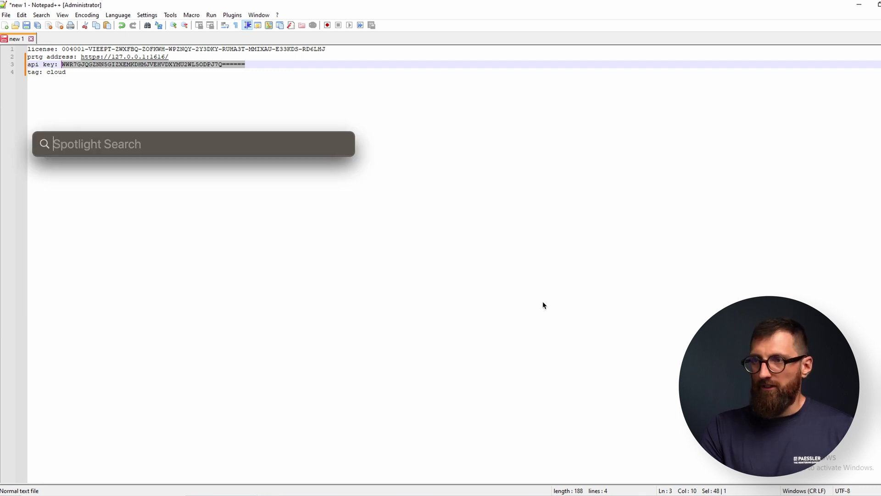
pyautogui.click(544, 303)
pyautogui.press('super')
pyautogui.write('services')
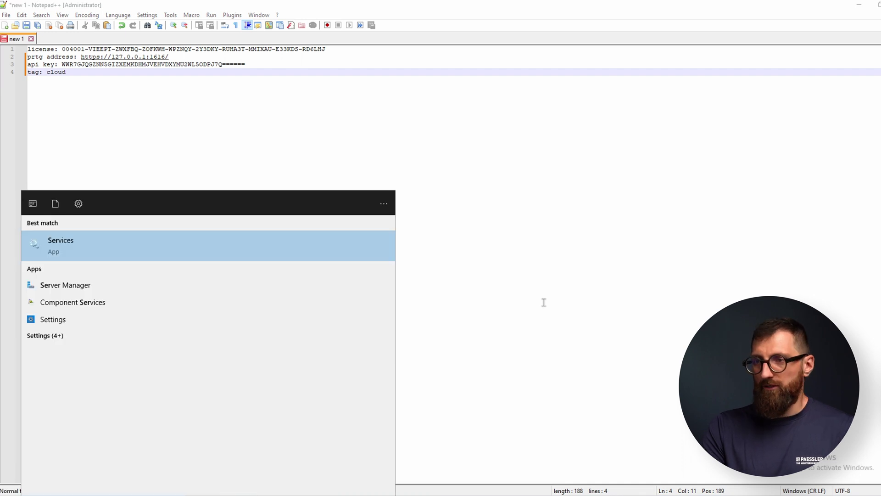
pyautogui.press('Return')
pyautogui.click(335, 252)
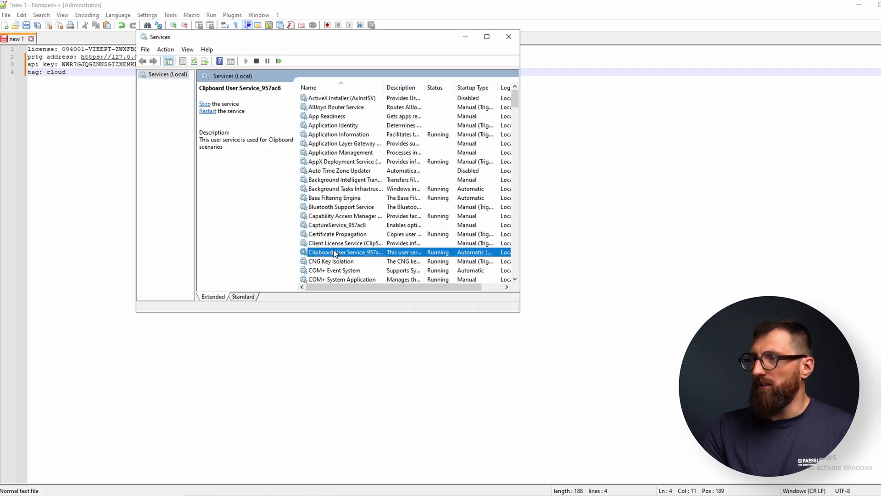
pyautogui.write('prtg')
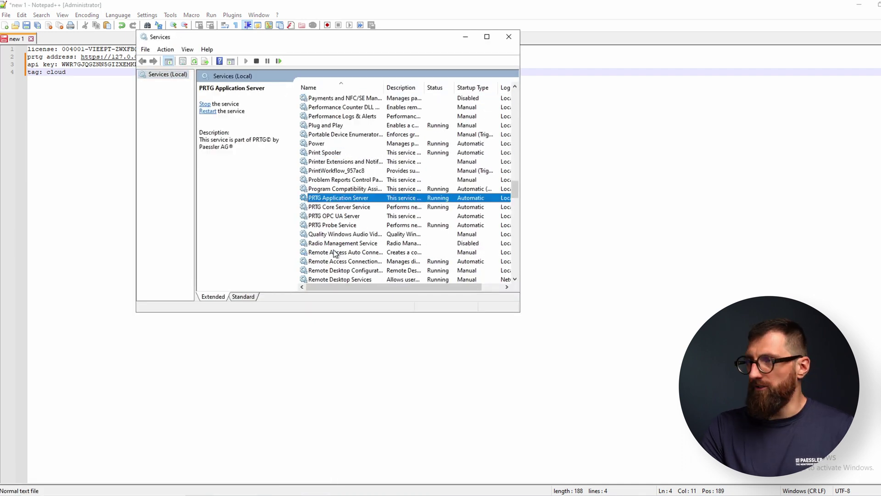
pyautogui.click(341, 217)
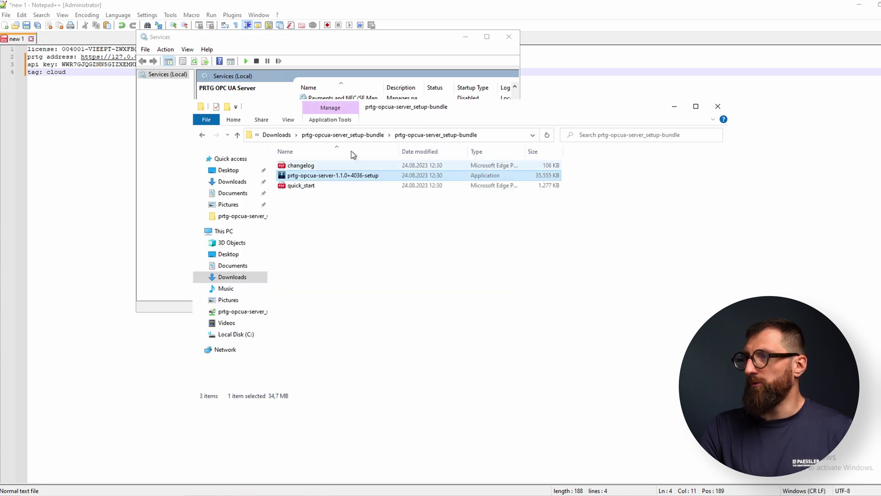
# Browse to ProgramData > Paessler > PRTG OPC UA Server > logs and right-click the server log
pyautogui.click(482, 134)
pyautogui.write('%')
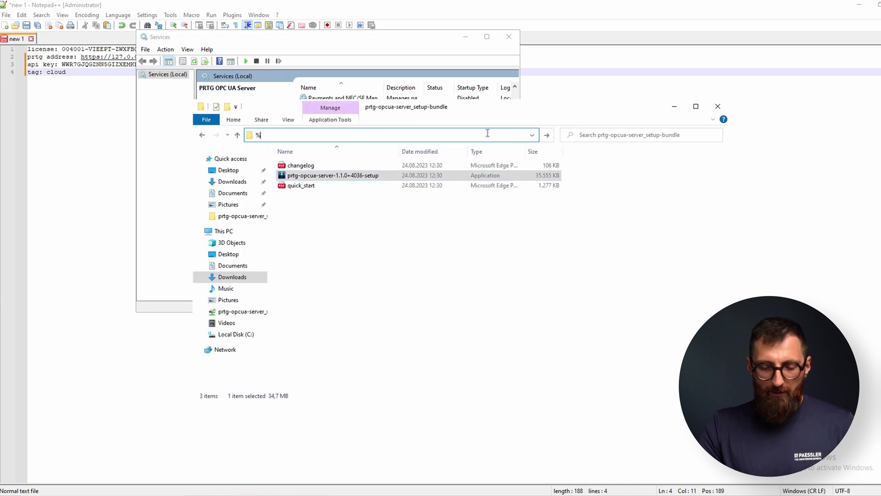
pyautogui.write('programad')
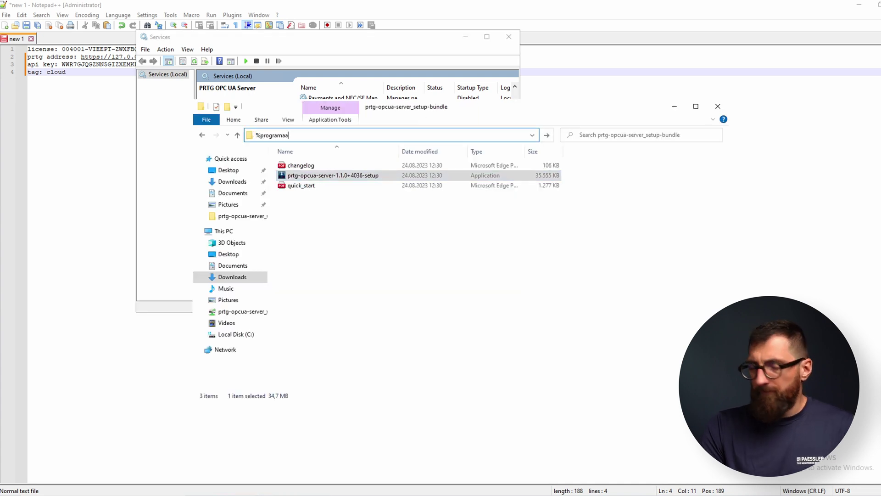
pyautogui.write('at')
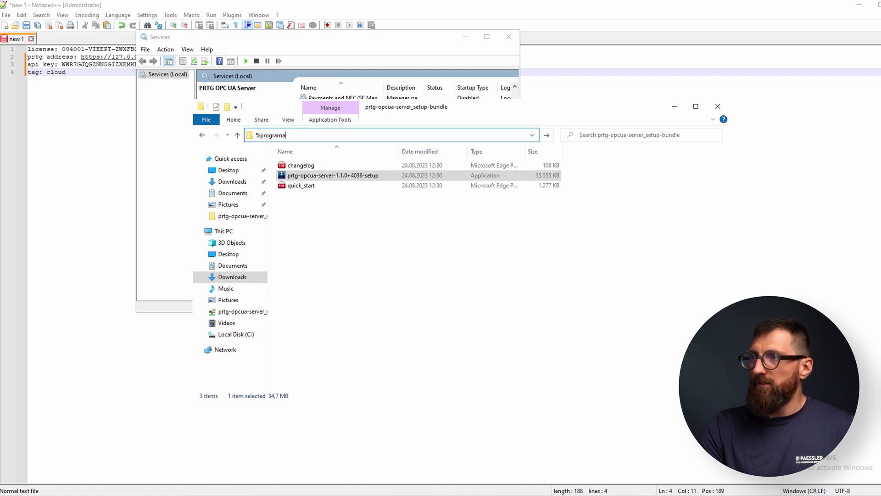
pyautogui.write('a%')
pyautogui.press('Return')
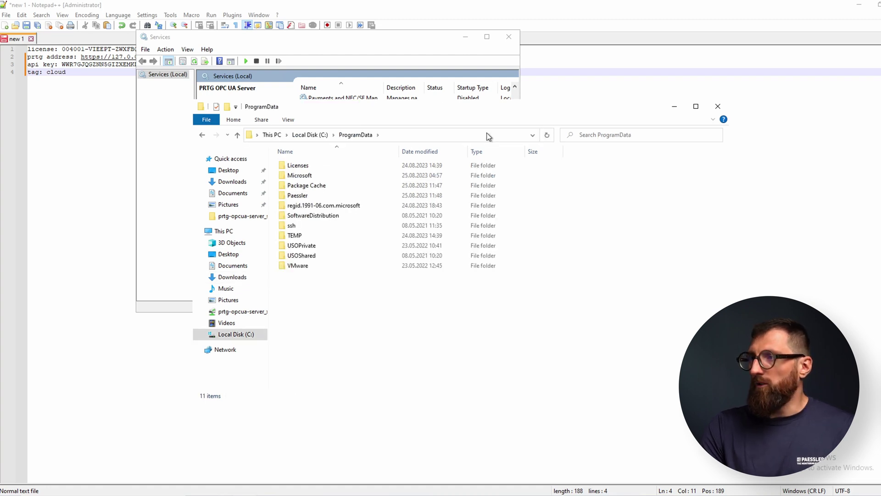
pyautogui.doubleClick(308, 197)
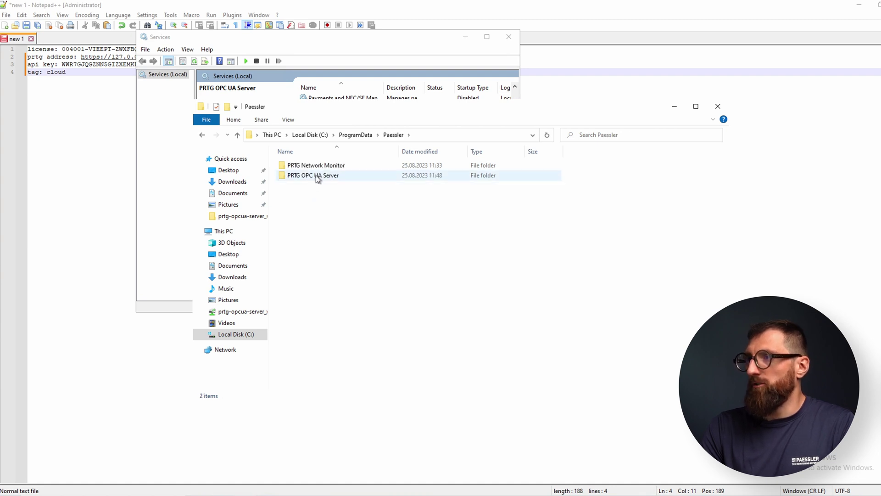
pyautogui.doubleClick(316, 175)
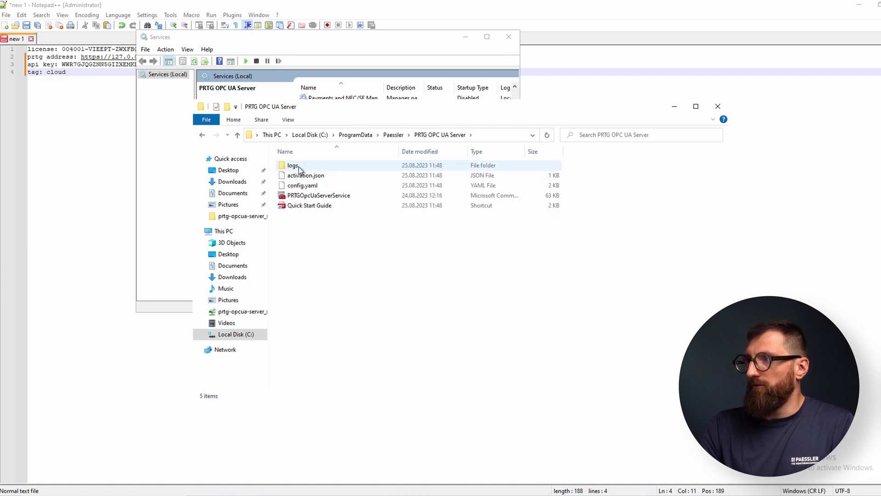
pyautogui.doubleClick(294, 165)
pyautogui.rightClick(306, 186)
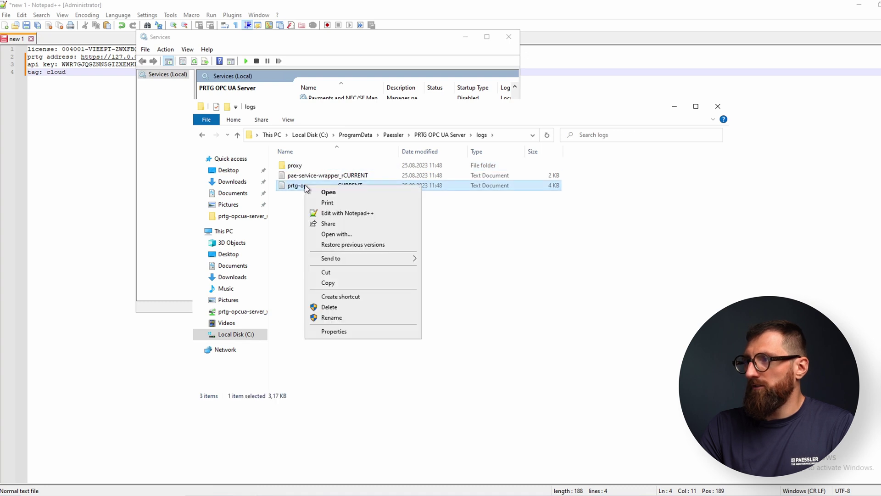
# Open the prtg-opcua-server_rCURRENT log in Notepad++ and highlight the self-signed certificate hint on line 19
pyautogui.click(326, 213)
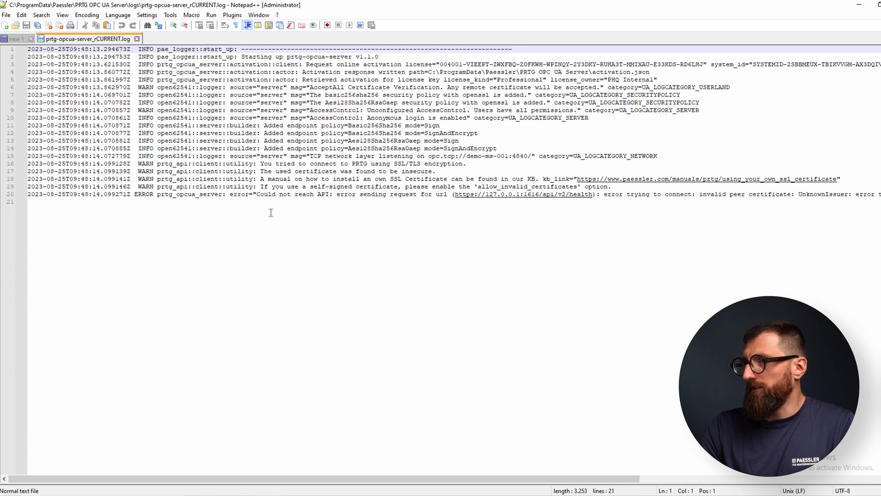
pyautogui.moveTo(260, 186); pyautogui.dragTo(400, 188)
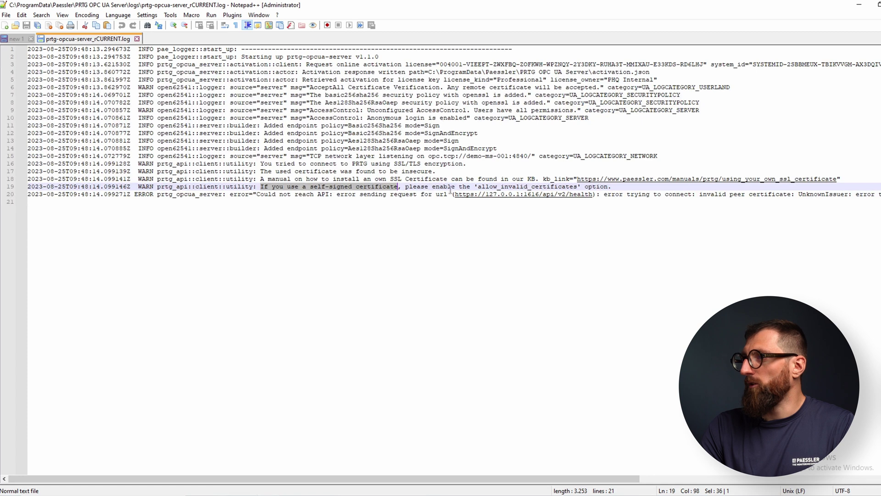
pyautogui.click(339, 328)
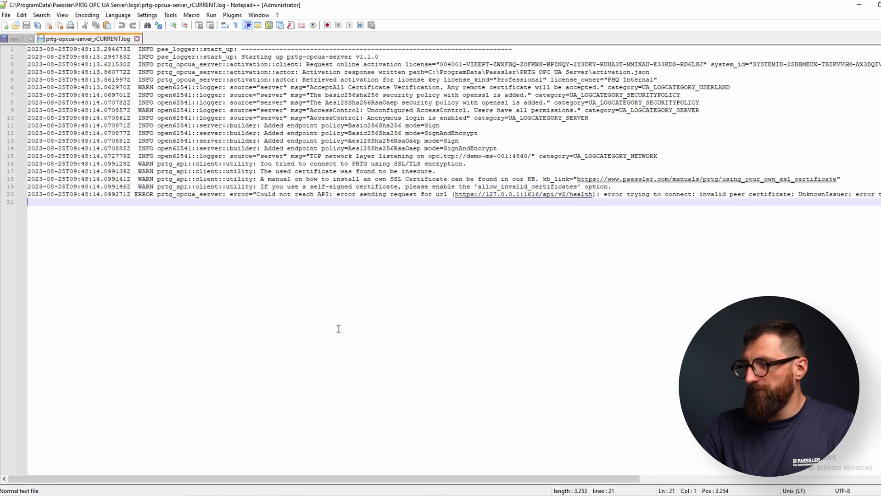
# Open config.yaml from the PRTG OPC UA Server folder in Notepad++
pyautogui.hotkey('alt', 'Tab')
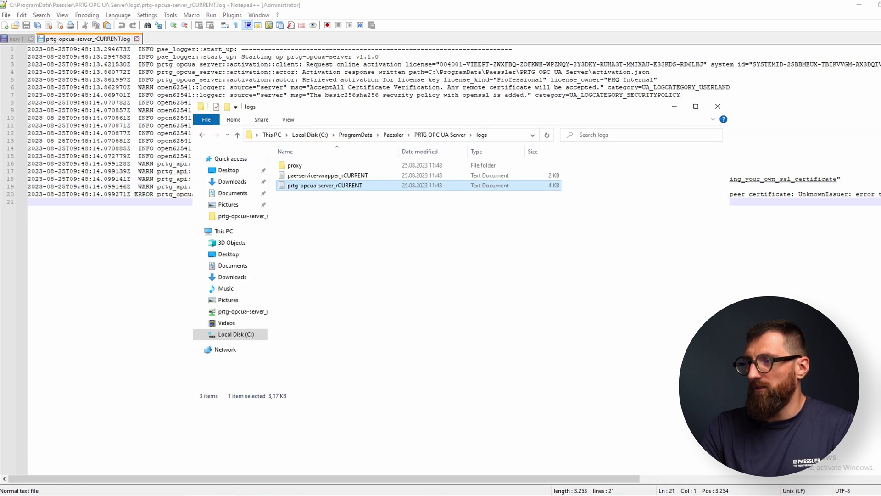
pyautogui.click(431, 135)
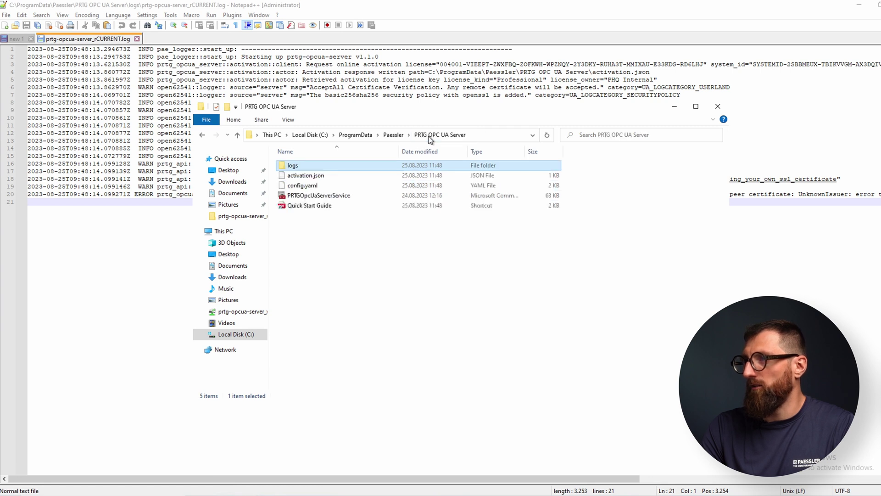
pyautogui.rightClick(323, 186)
pyautogui.click(306, 186)
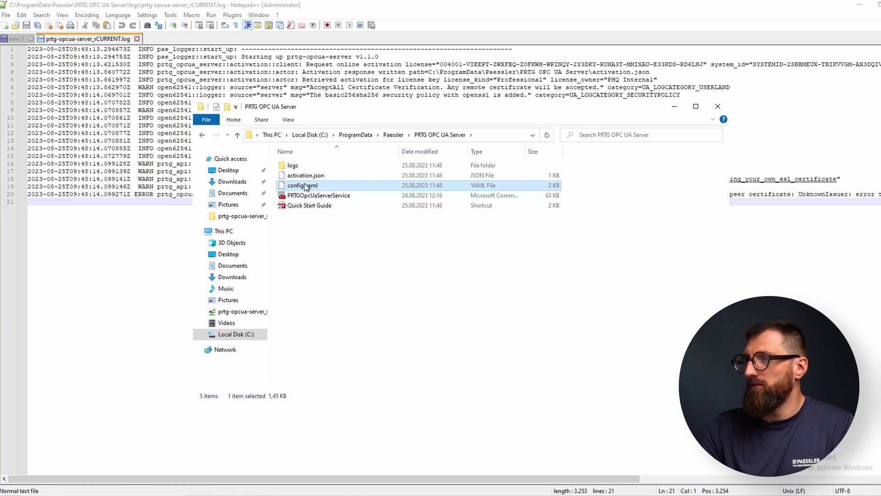
pyautogui.rightClick(305, 184)
pyautogui.click(325, 203)
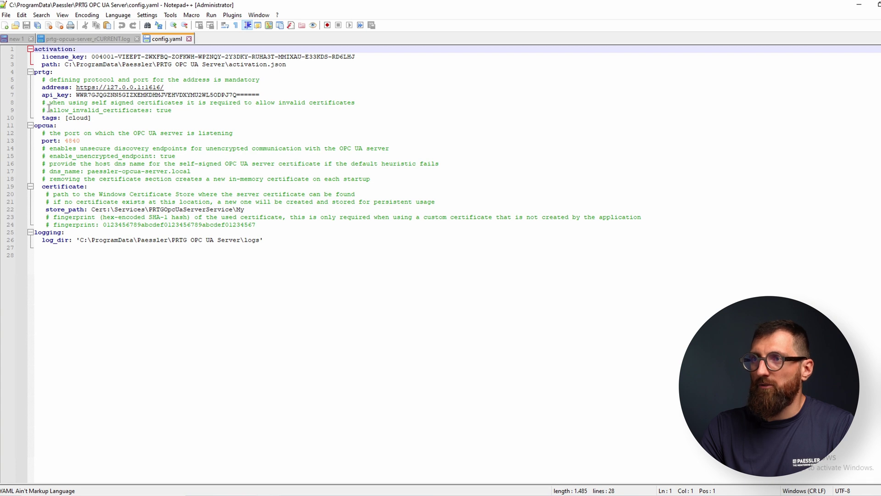
# Uncomment allow_invalid_certificates: true on line 9 and save config.yaml
pyautogui.click(49, 109)
pyautogui.press('BackSpace')
pyautogui.press('BackSpace')
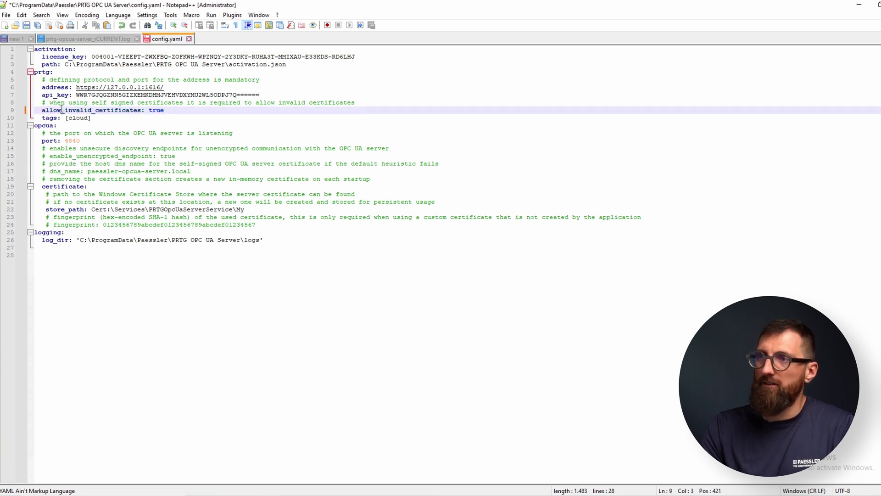
pyautogui.hotkey('ctrl', 's')
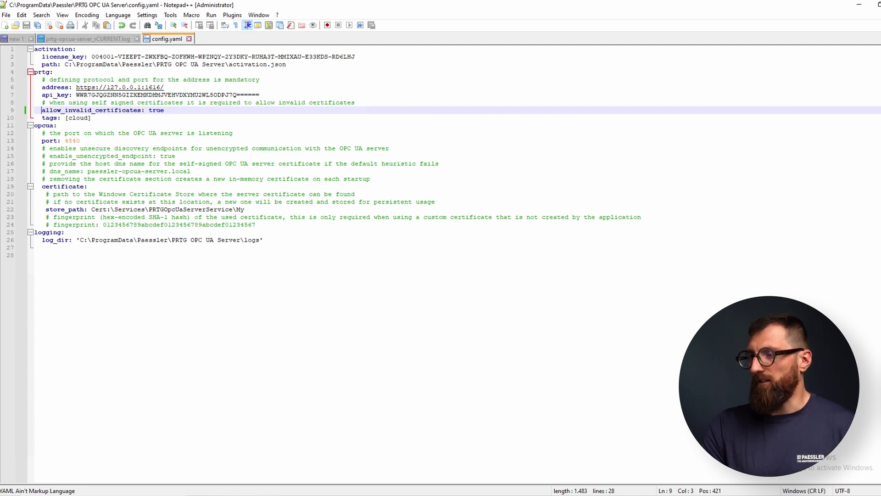
pyautogui.click(324, 465)
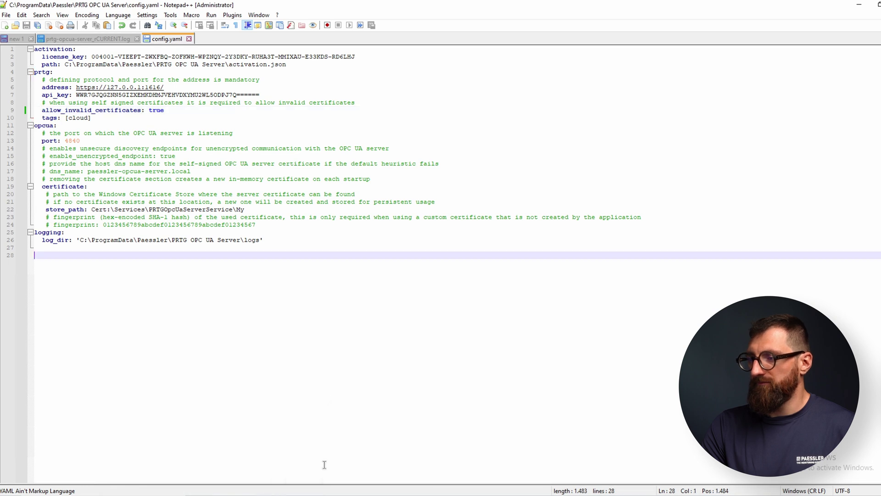
# Start the PRTG OPC UA Server service in Services, then return to config.yaml in Notepad++
pyautogui.click(323, 488)
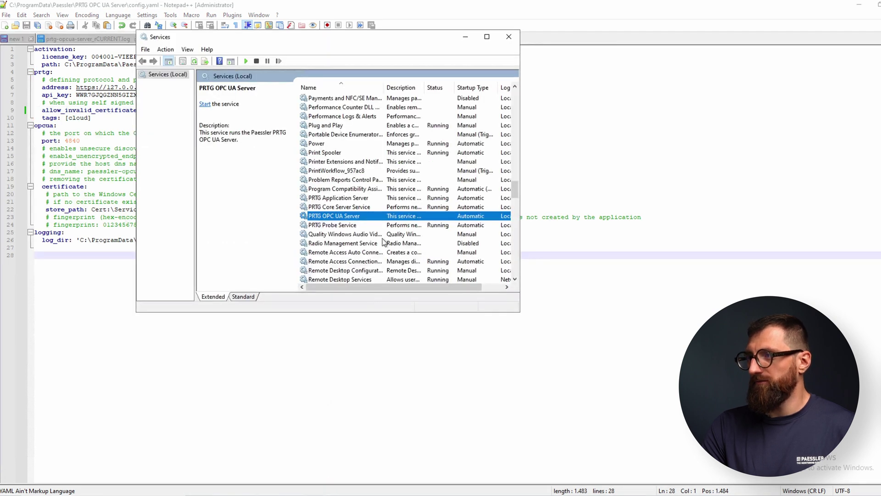
pyautogui.rightClick(387, 217)
pyautogui.click(393, 223)
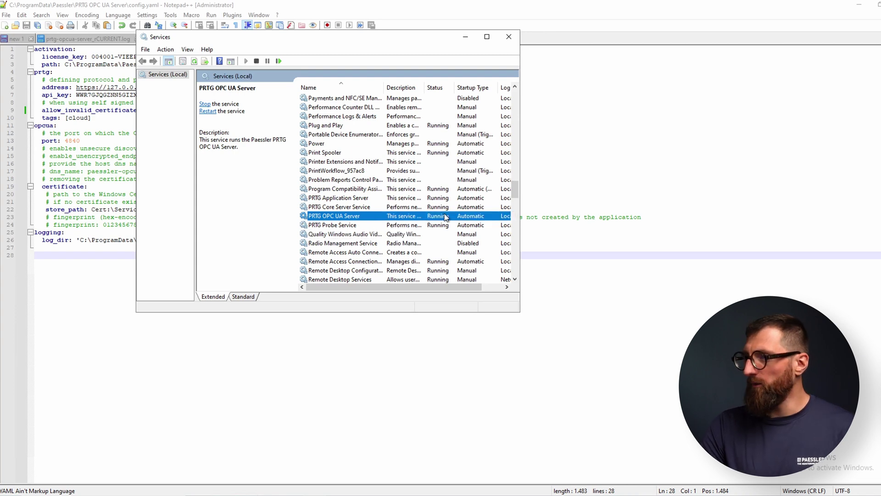
pyautogui.click(283, 392)
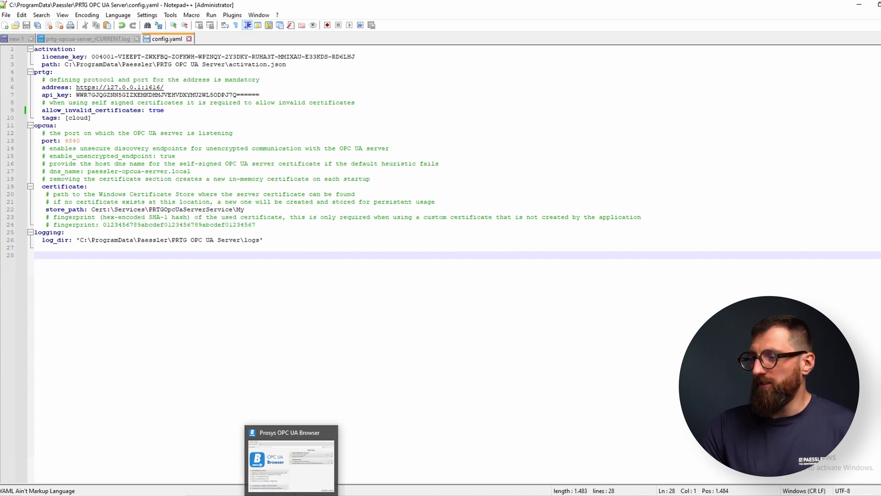
# Connect Prosys OPC UA Browser to the Paessler PRTG OPC UA Server, accepting Sign & Encrypt security
pyautogui.click(302, 445)
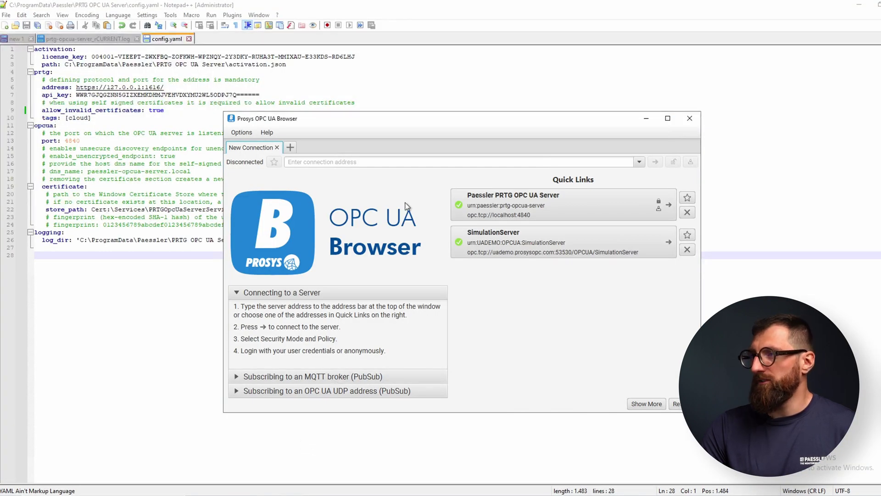
pyautogui.click(528, 214)
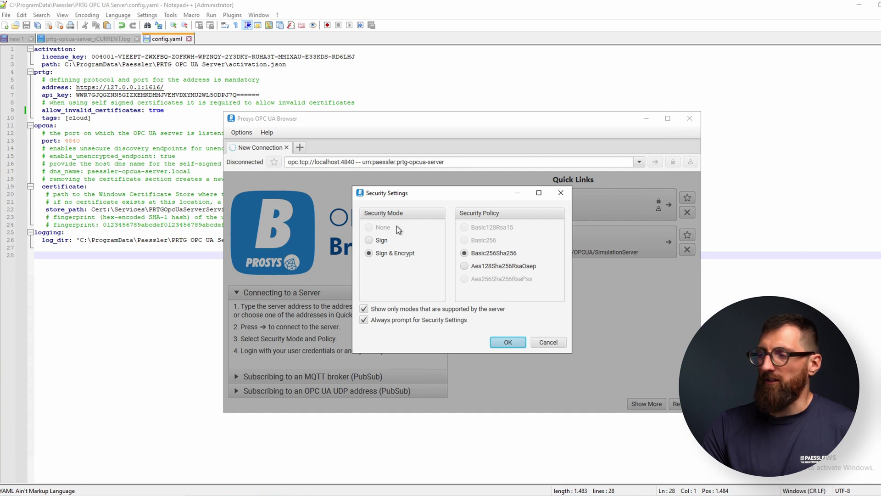
pyautogui.click(498, 343)
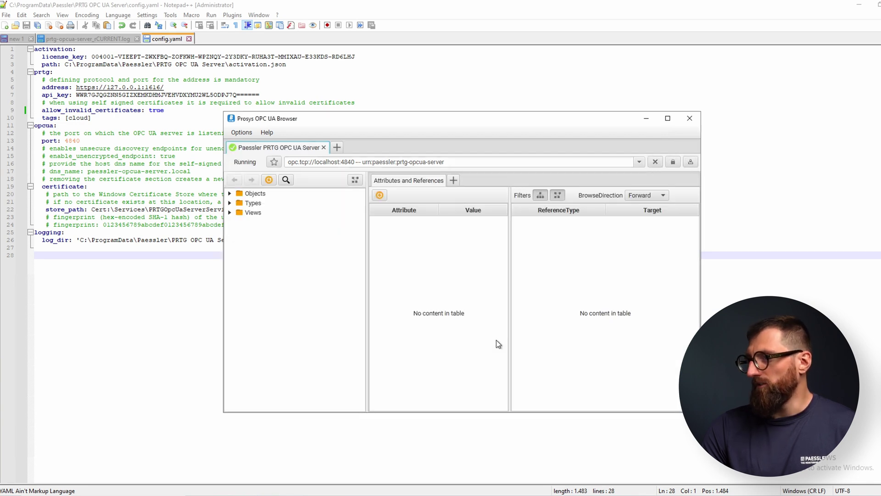
# Expand Objects > Root > Local Probe > 1st group > Paessler Web Service > HTTP Availability to its Channels
pyautogui.click(230, 193)
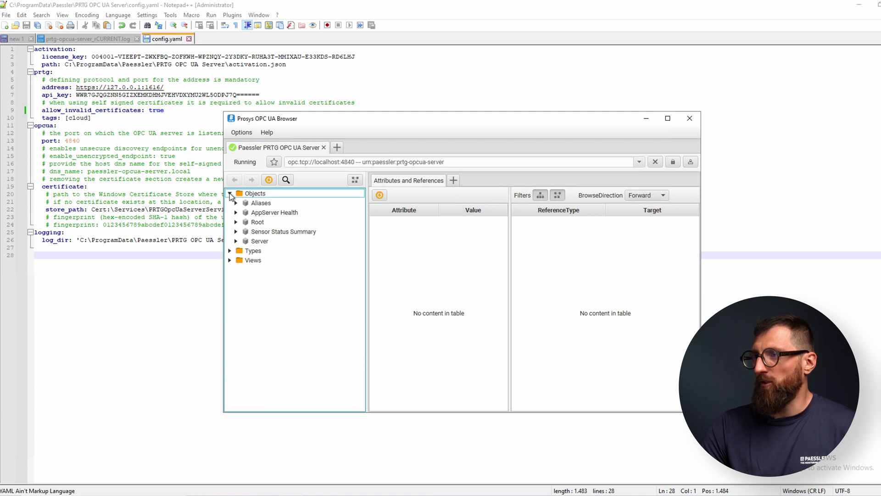
pyautogui.click(235, 223)
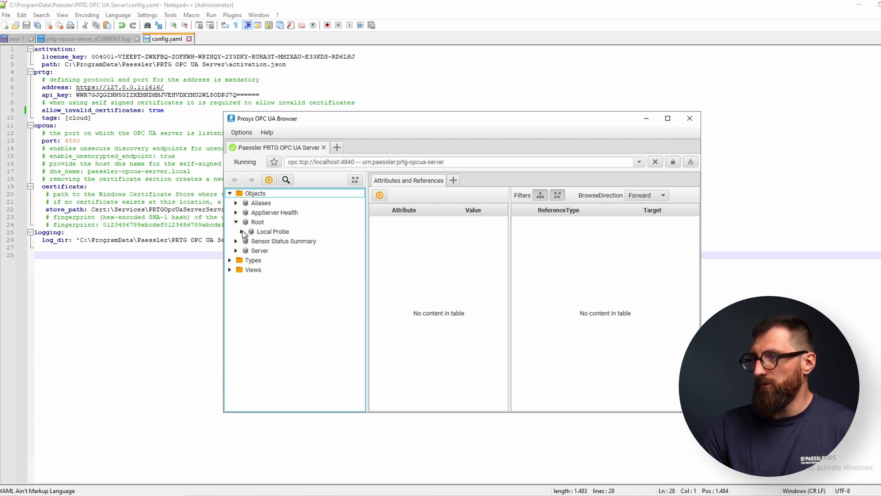
pyautogui.click(242, 232)
pyautogui.click(248, 242)
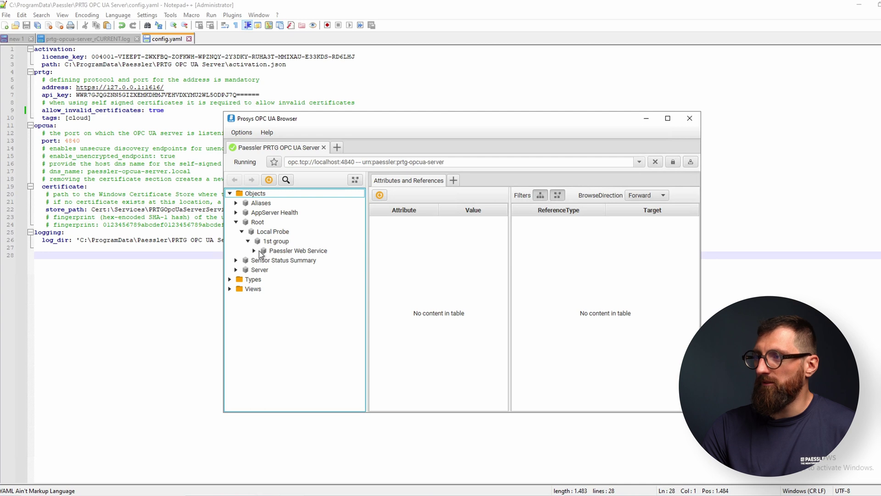
pyautogui.click(265, 251)
pyautogui.click(255, 250)
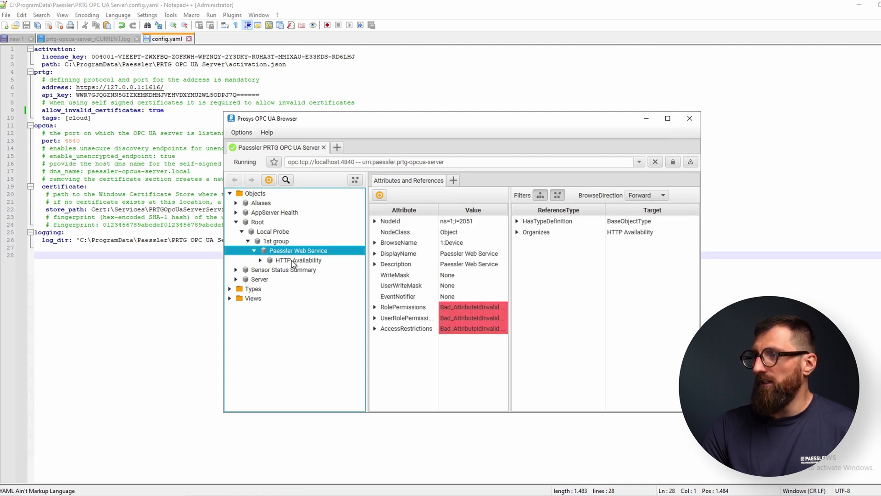
pyautogui.click(292, 260)
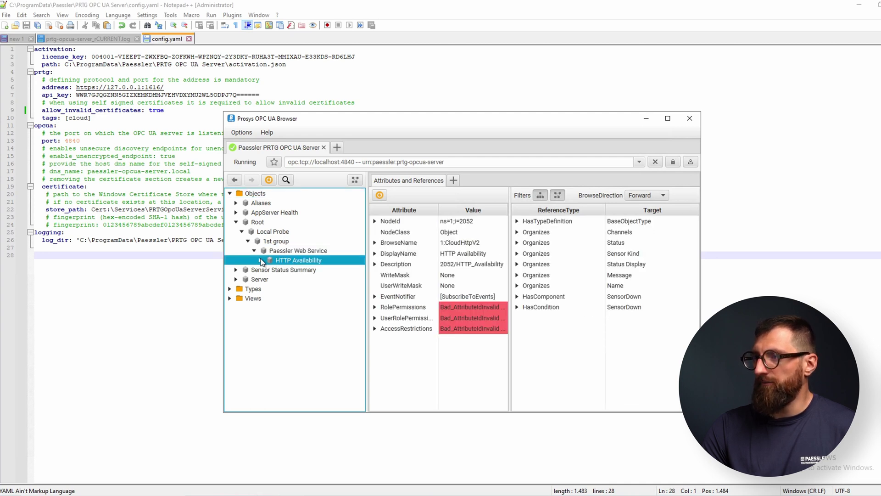
pyautogui.click(260, 261)
pyautogui.click(288, 269)
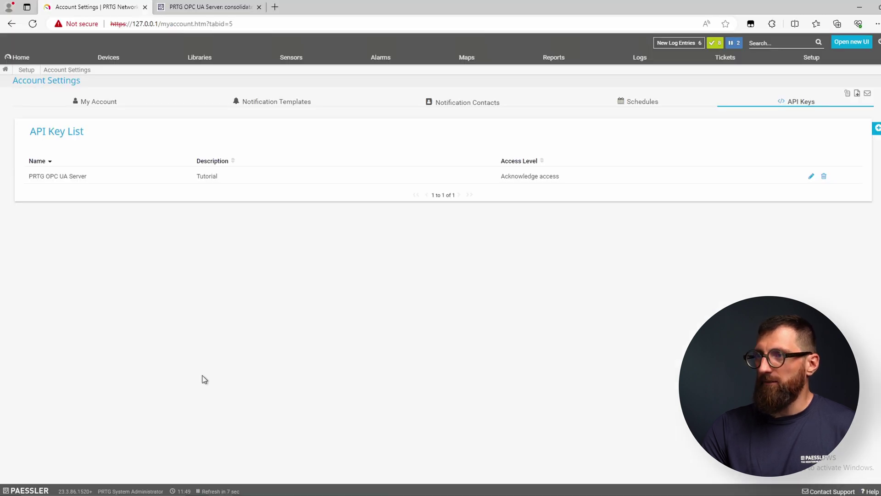
# Open the Devices overview to show the Root group device tree
pyautogui.click(118, 62)
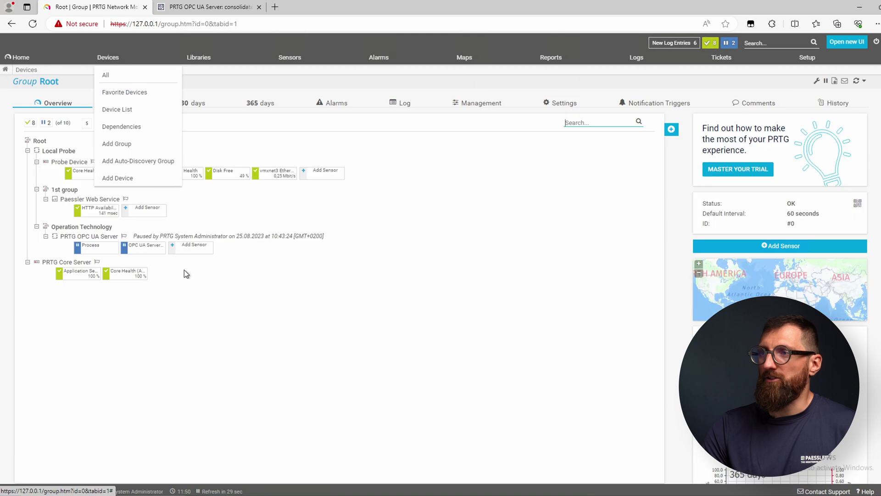